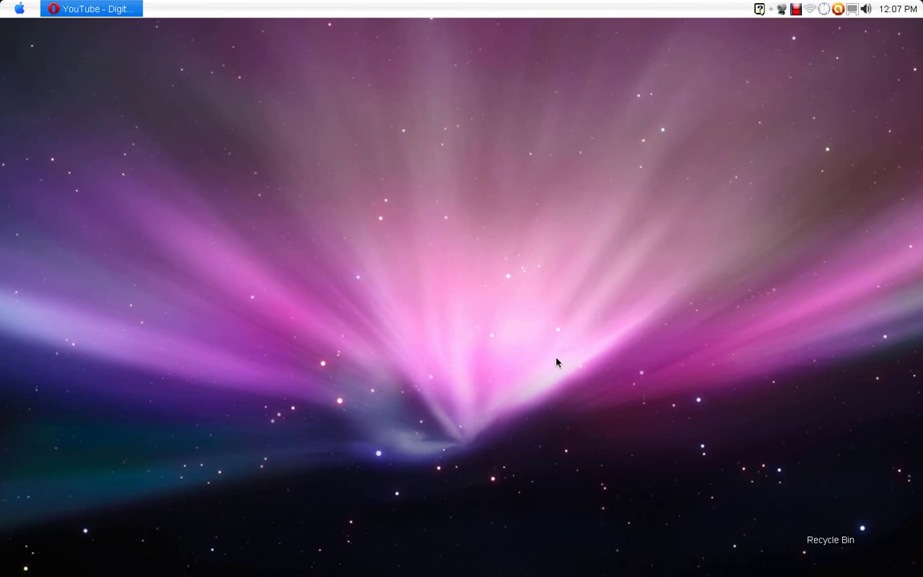
Bring the desktop into focus so GIMP opens with its main window and toolbox.
{"action": "left_click", "coordinate": [529, 299]}
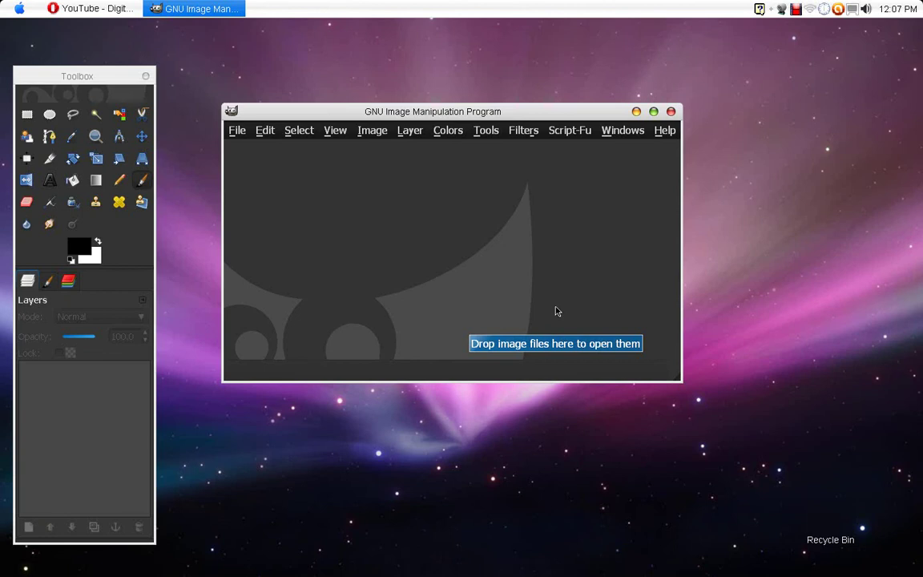
Dismiss the updates prompt, then move the GIMP window higher and enlarge it.
{"action": "left_click", "coordinate": [579, 343]}
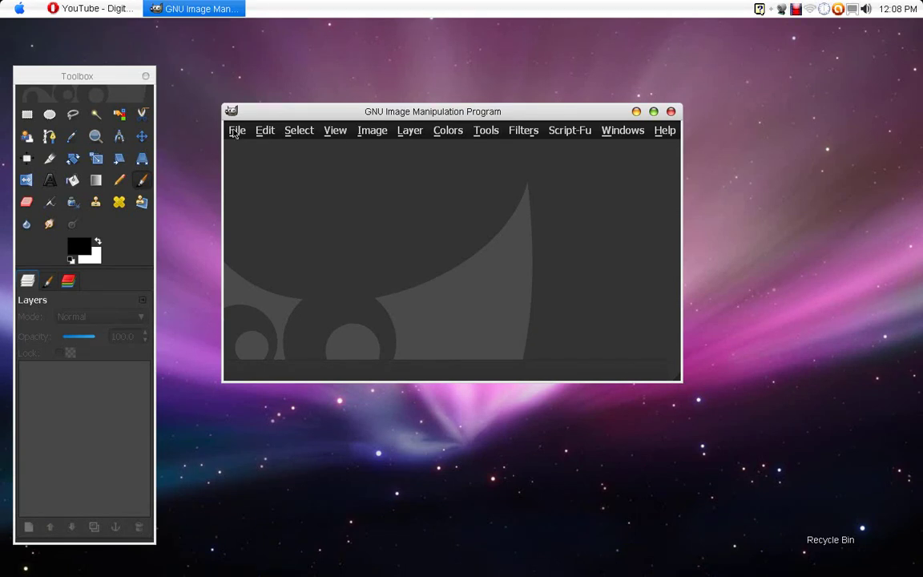
{"action": "left_click_drag", "start_coordinate": [268, 114], "coordinate": [253, 81]}
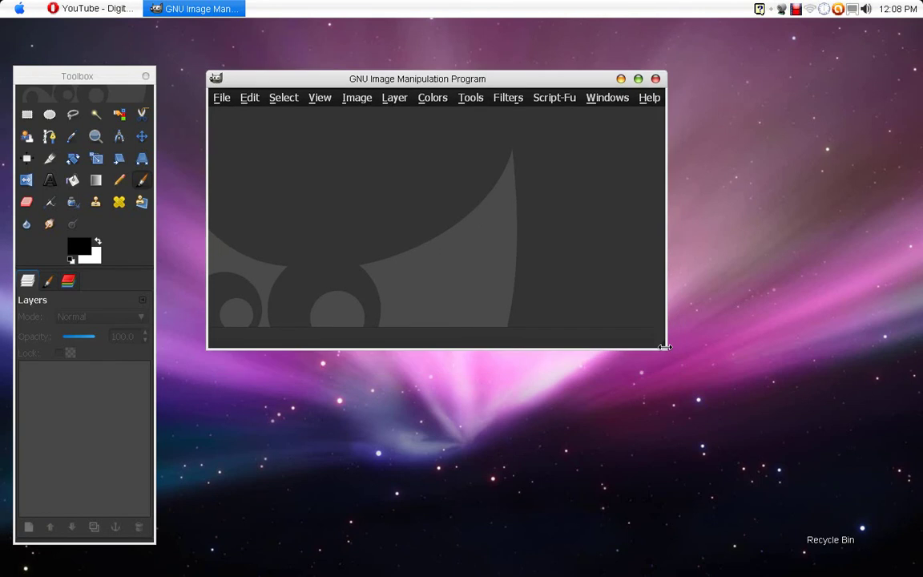
{"action": "left_click_drag", "start_coordinate": [666, 347], "coordinate": [755, 494]}
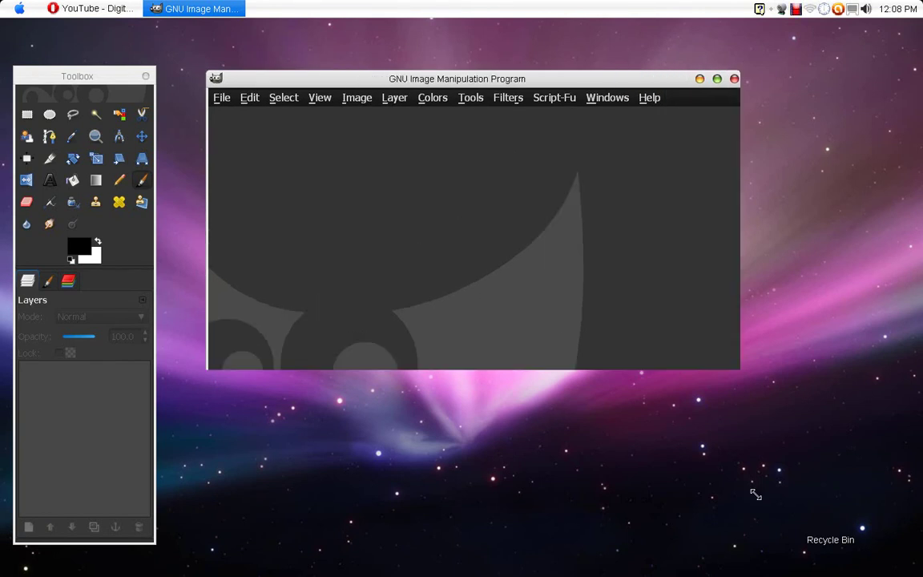
Create a new 400 × 400 image from the Brush Temp template.
{"action": "left_click", "coordinate": [224, 98]}
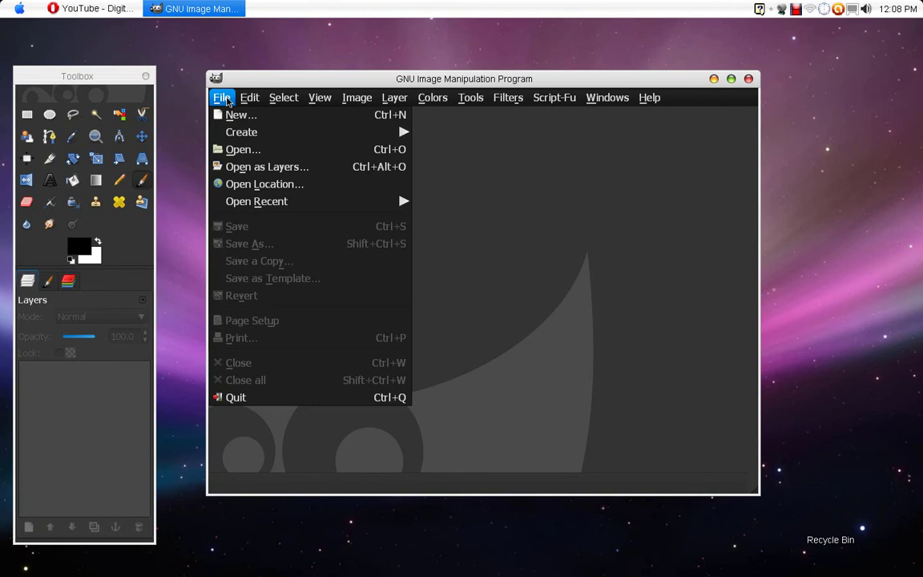
{"action": "left_click", "coordinate": [243, 118]}
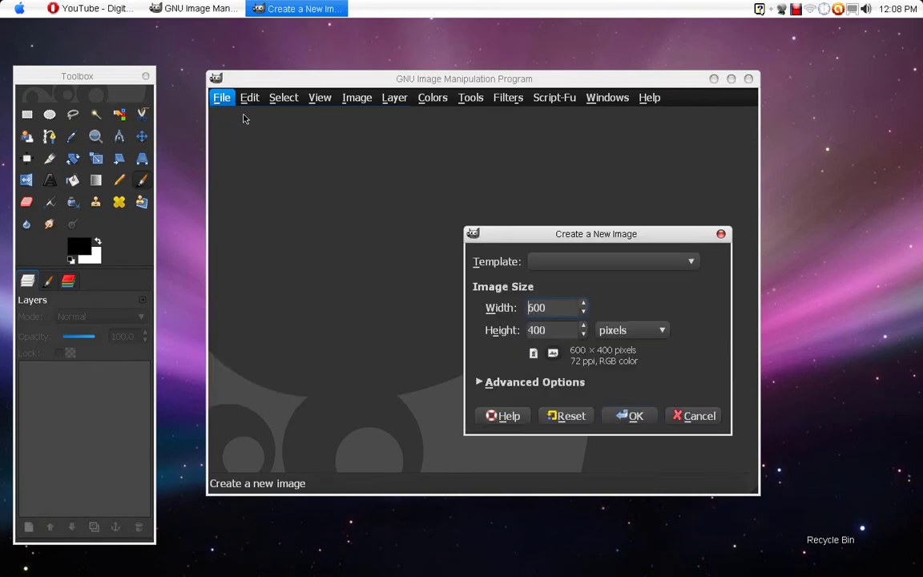
{"action": "left_click", "coordinate": [635, 270]}
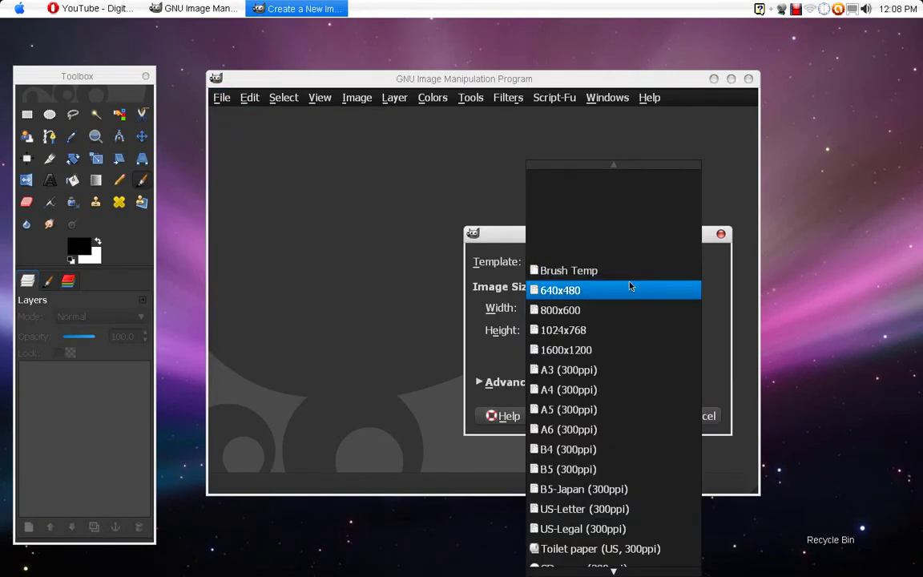
{"action": "left_click", "coordinate": [631, 279]}
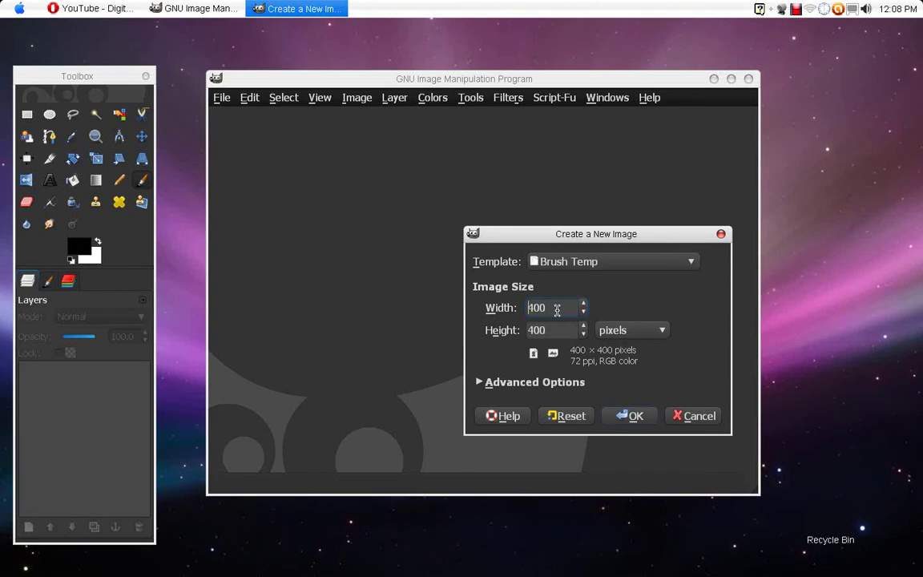
{"action": "left_click", "coordinate": [635, 416]}
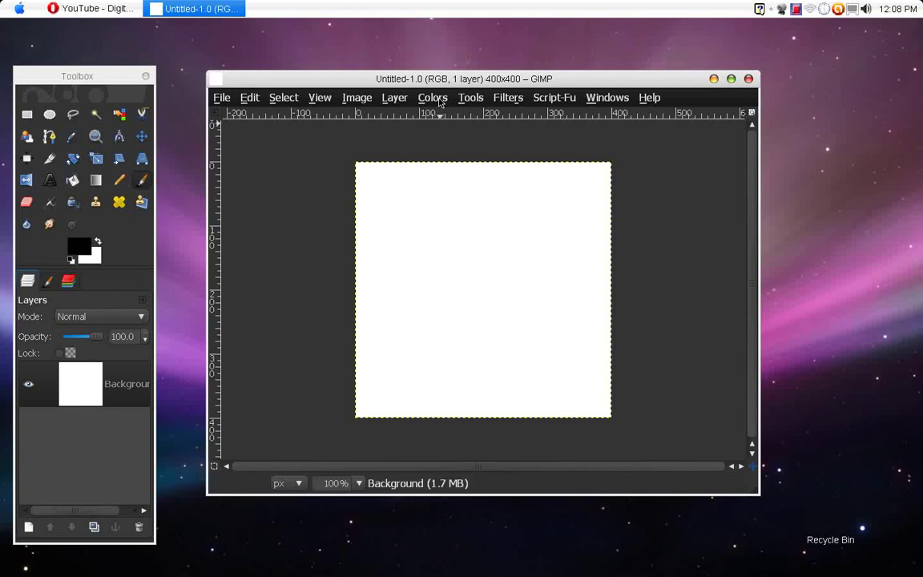
Render a Plasma texture with Turbulence 4.0 over the whole Background layer.
{"action": "left_click", "coordinate": [433, 99]}
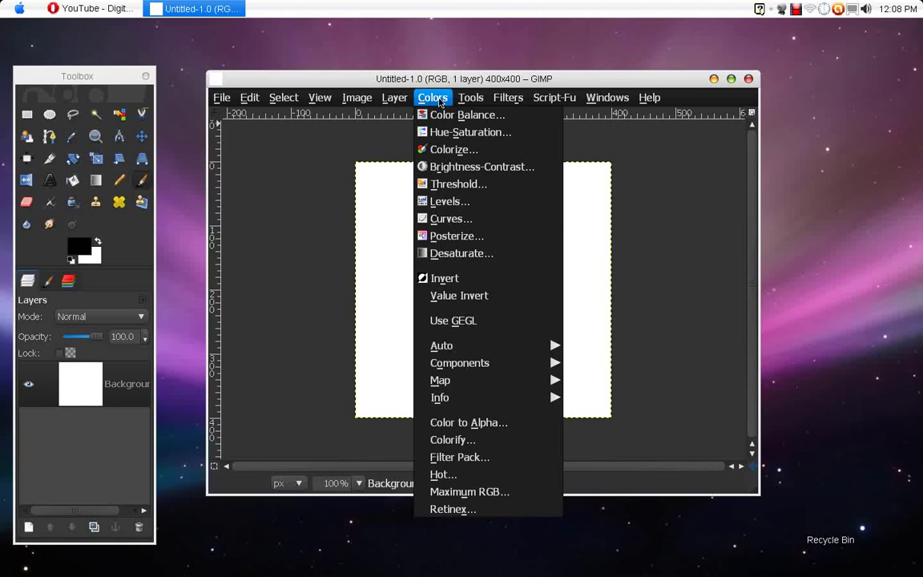
{"action": "left_click", "coordinate": [518, 99]}
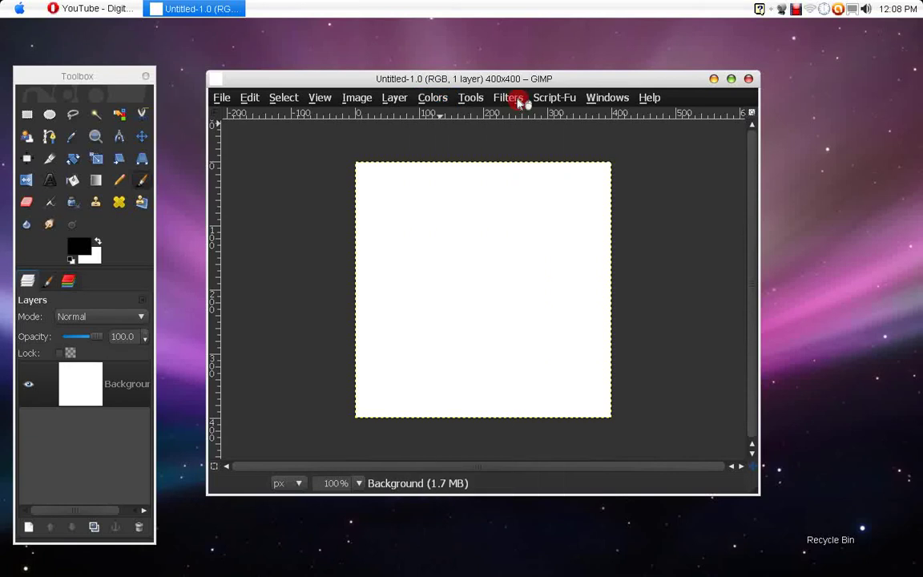
{"action": "left_click", "coordinate": [518, 99]}
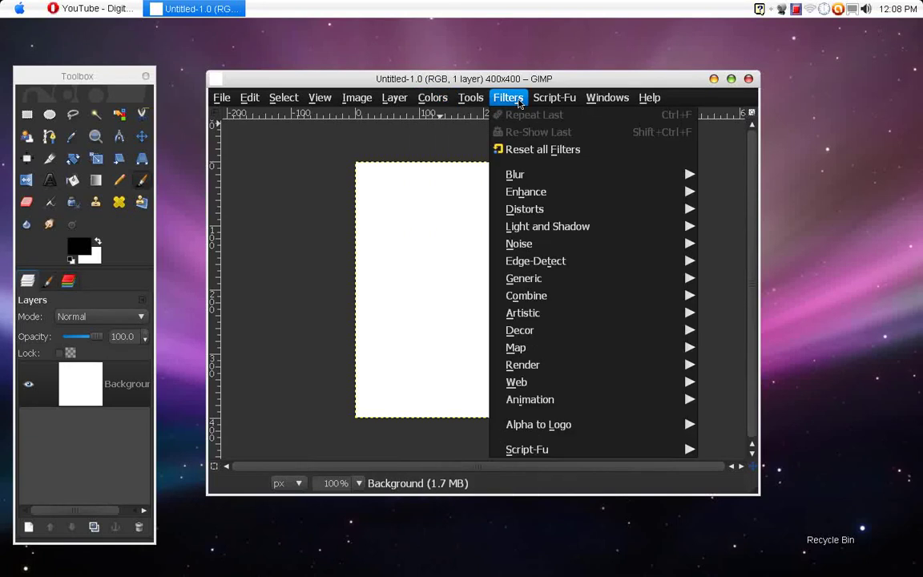
{"action": "mouse_move", "coordinate": [602, 378]}
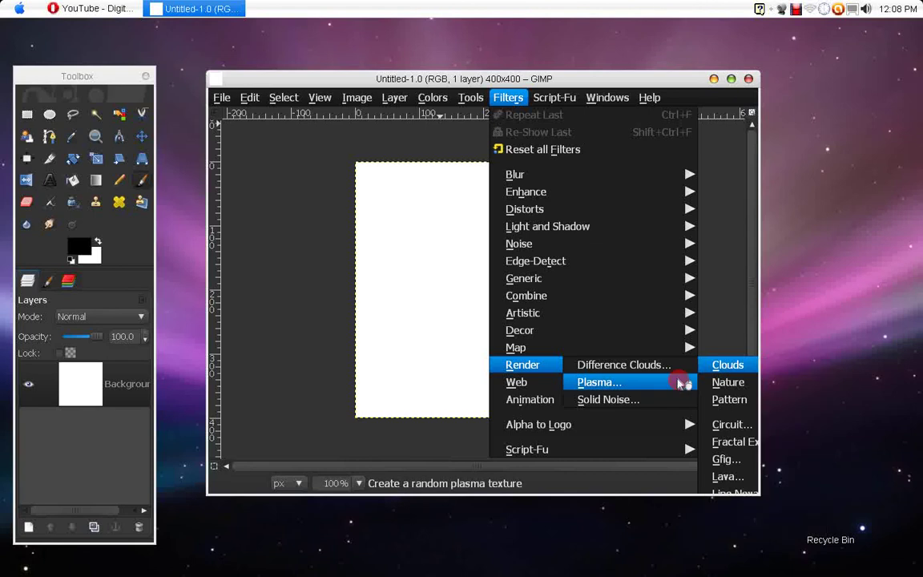
{"action": "left_click", "coordinate": [679, 384]}
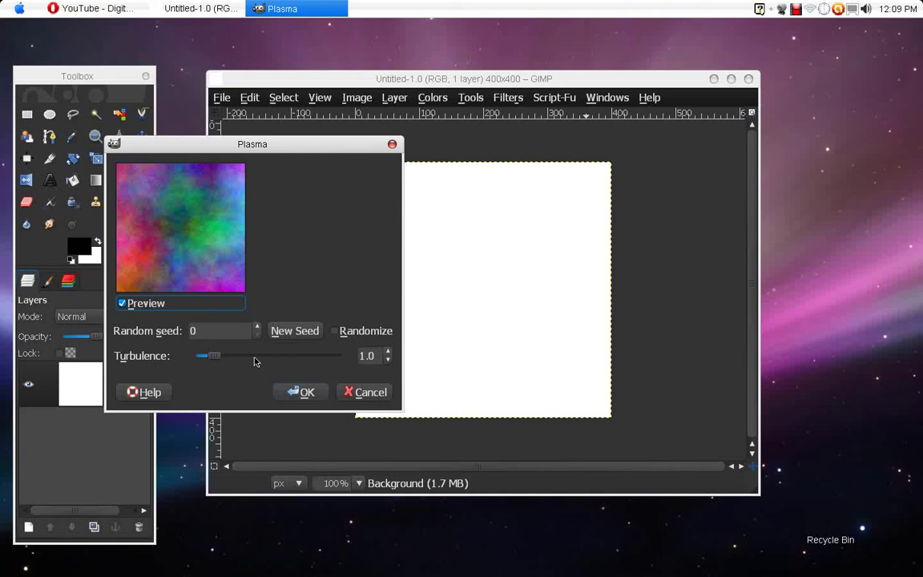
{"action": "left_click_drag", "start_coordinate": [215, 356], "coordinate": [284, 362]}
{"action": "left_click", "coordinate": [278, 360]}
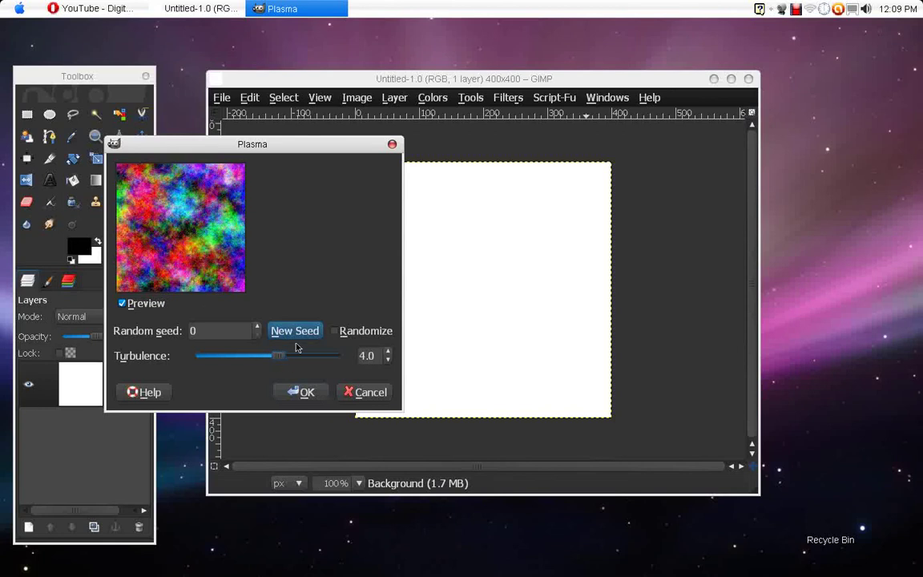
{"action": "left_click", "coordinate": [304, 392]}
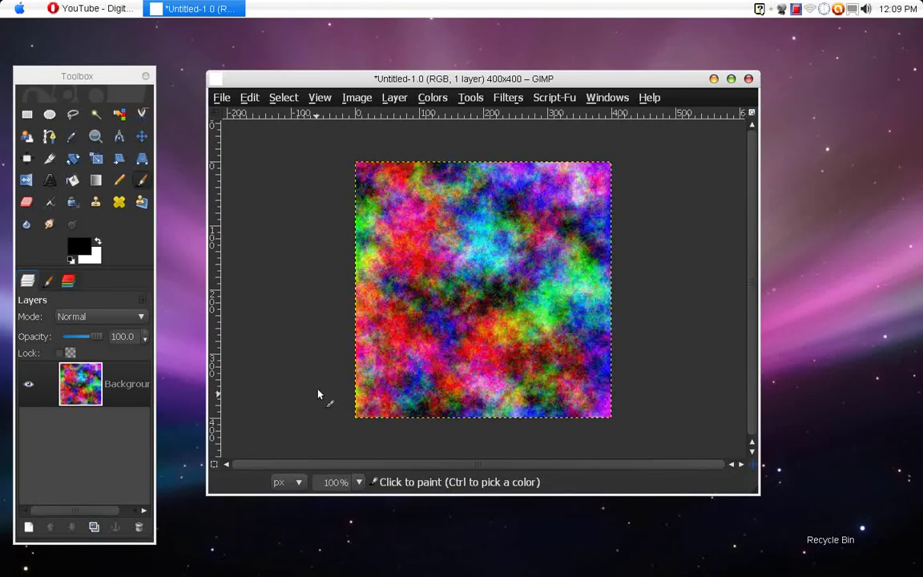
Desaturate the plasma to greyscale using the Luminosity mode.
{"action": "left_click", "coordinate": [441, 98]}
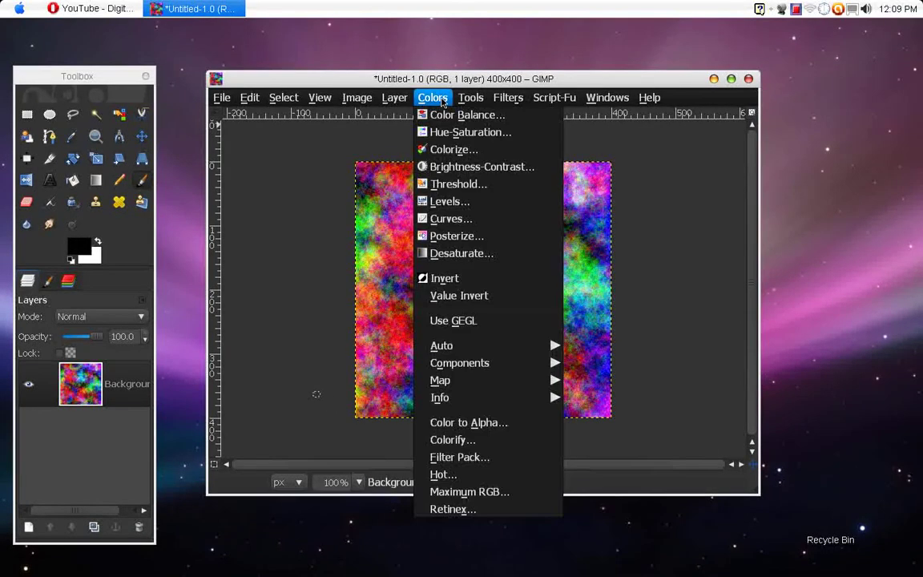
{"action": "left_click", "coordinate": [446, 254]}
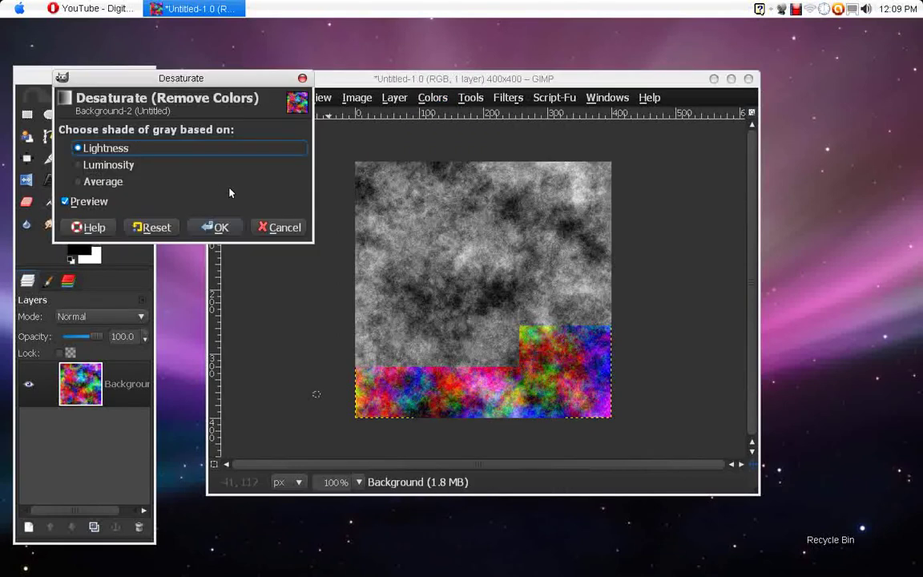
{"action": "left_click", "coordinate": [136, 166]}
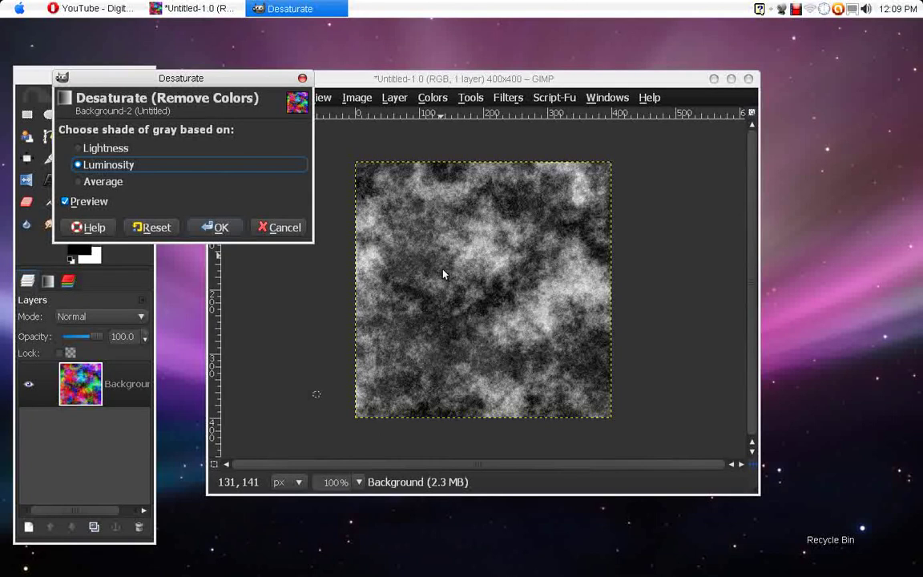
{"action": "left_click", "coordinate": [216, 228]}
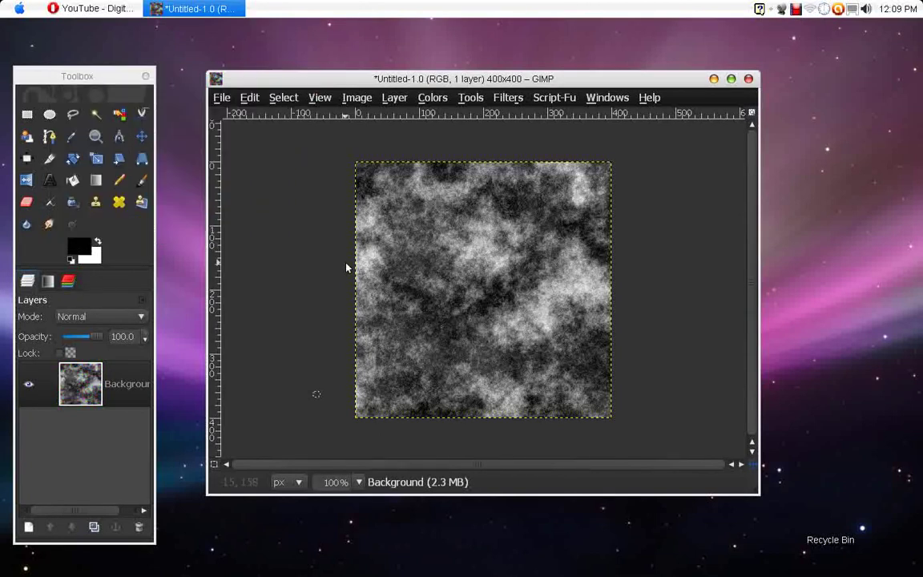
Apply Polar Coordinates with To polar and Map from top unchecked, giving vertical streaks.
{"action": "left_click", "coordinate": [509, 97]}
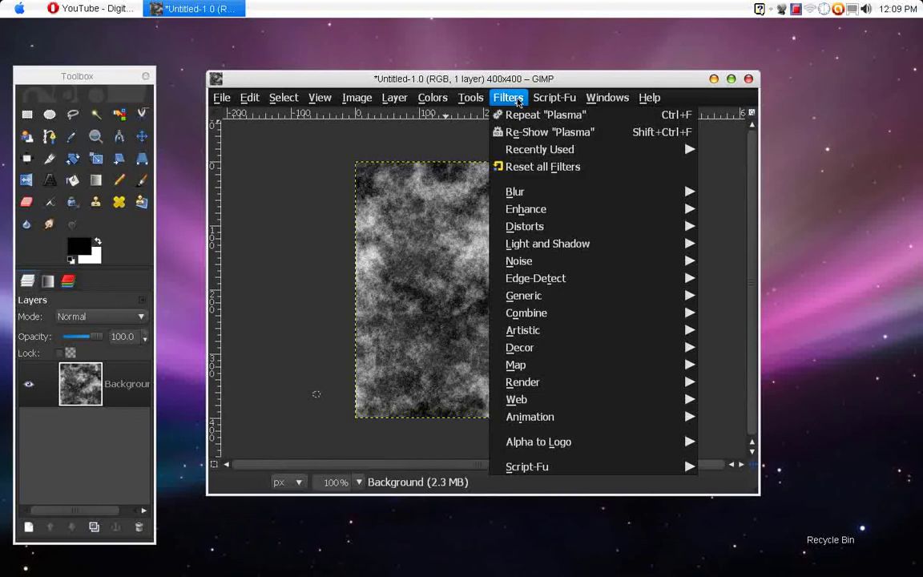
{"action": "mouse_move", "coordinate": [545, 228]}
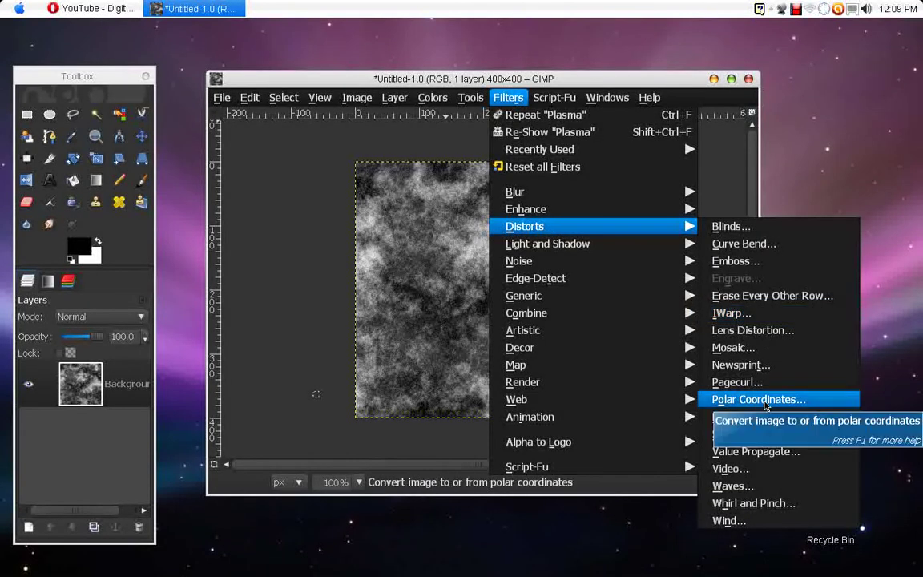
{"action": "left_click", "coordinate": [765, 404]}
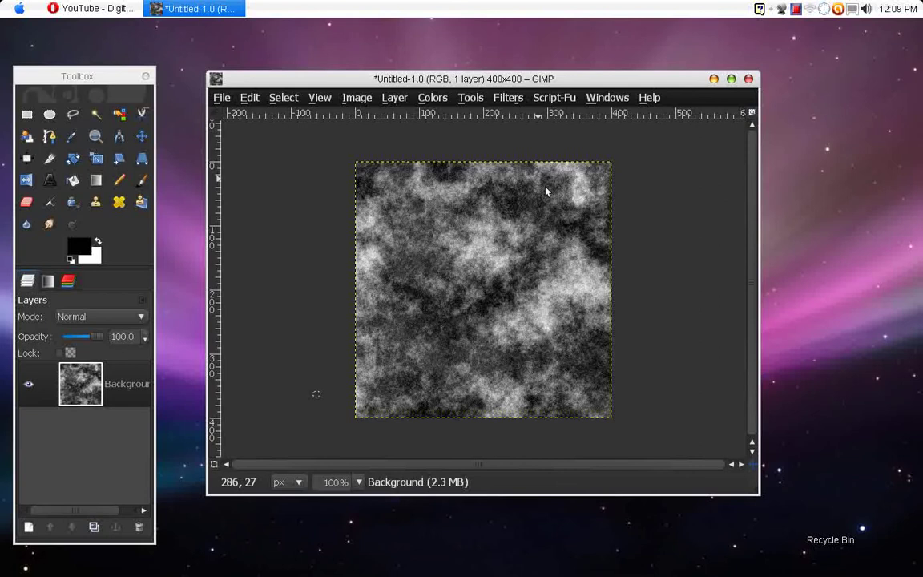
{"action": "key", "text": "ctrl+shift+f"}
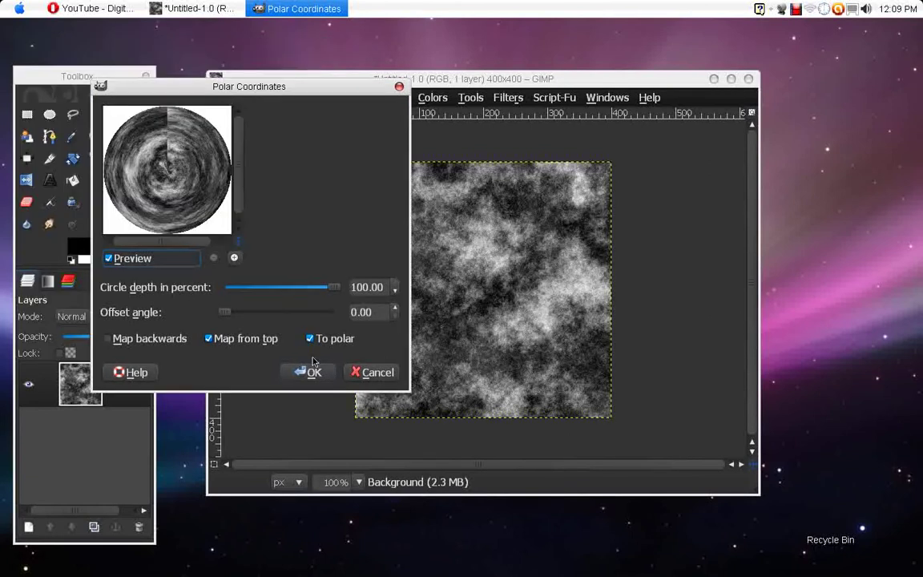
{"action": "left_click", "coordinate": [372, 346]}
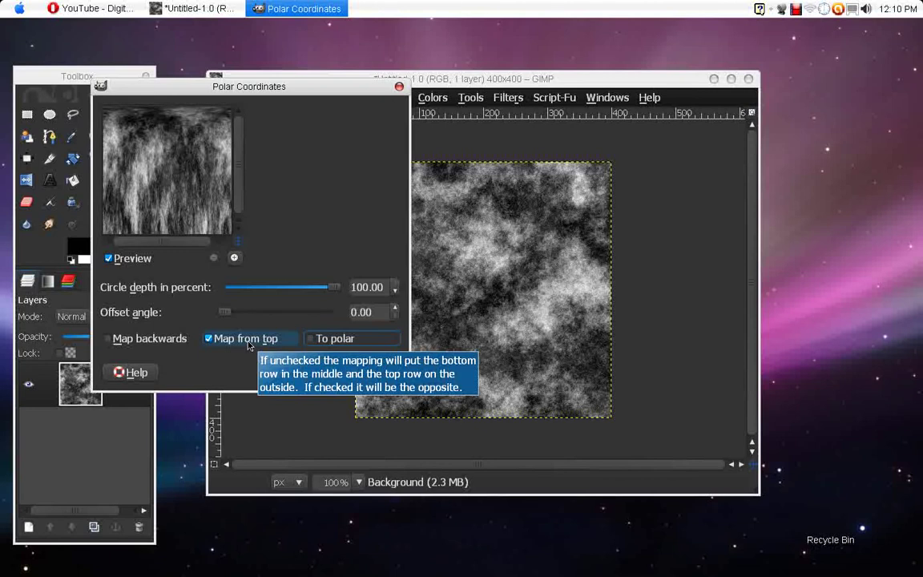
{"action": "left_click", "coordinate": [249, 345]}
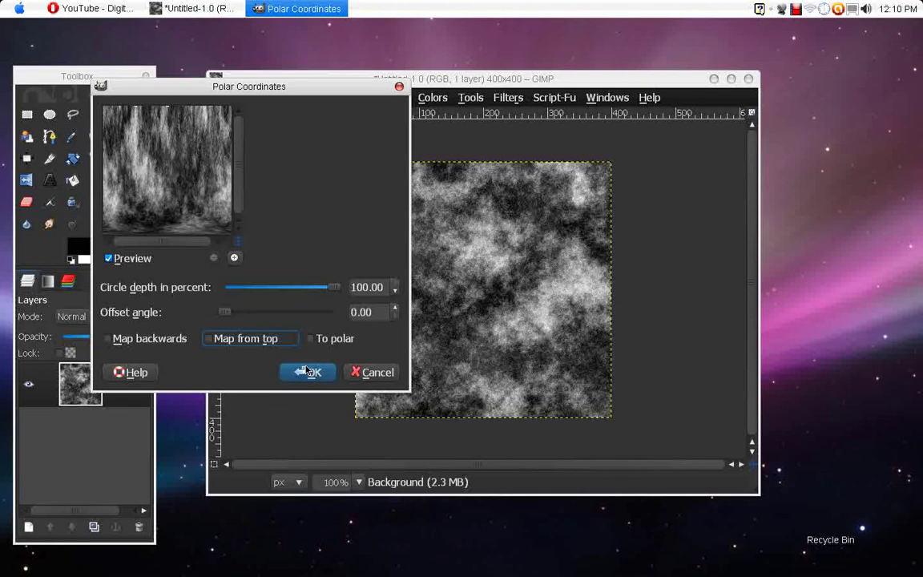
{"action": "left_click", "coordinate": [307, 371]}
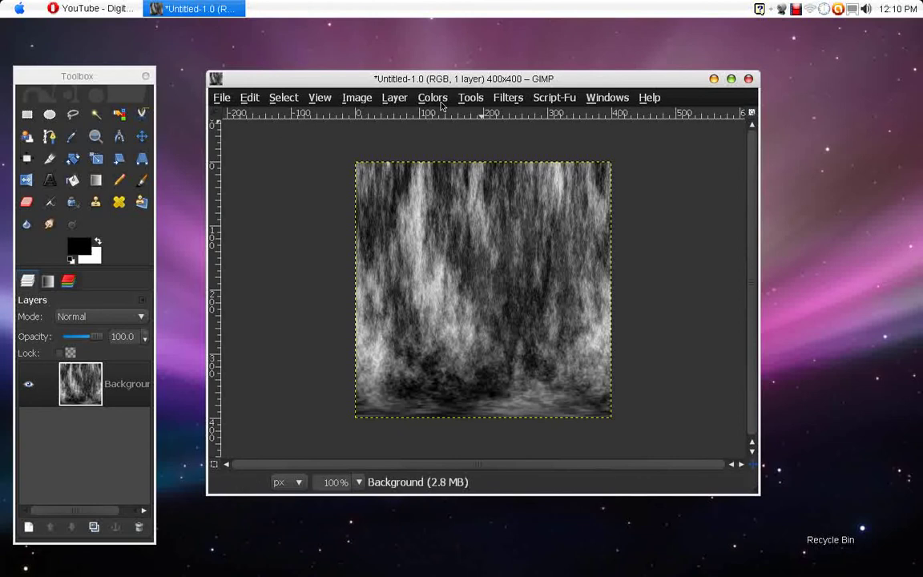
Run Polar Coordinates again with To polar and Map from top ticked to form a disc.
{"action": "left_click", "coordinate": [514, 103]}
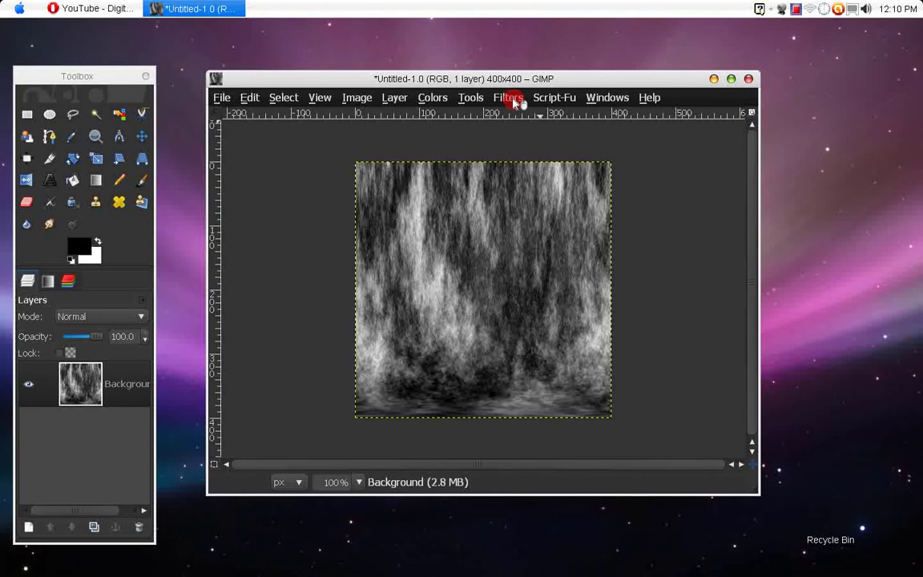
{"action": "mouse_move", "coordinate": [596, 258]}
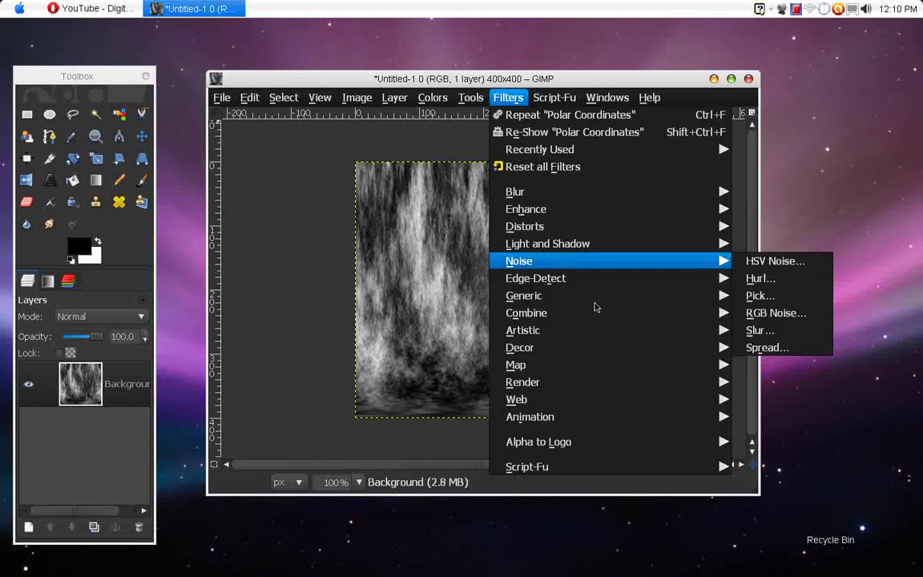
{"action": "mouse_move", "coordinate": [545, 227]}
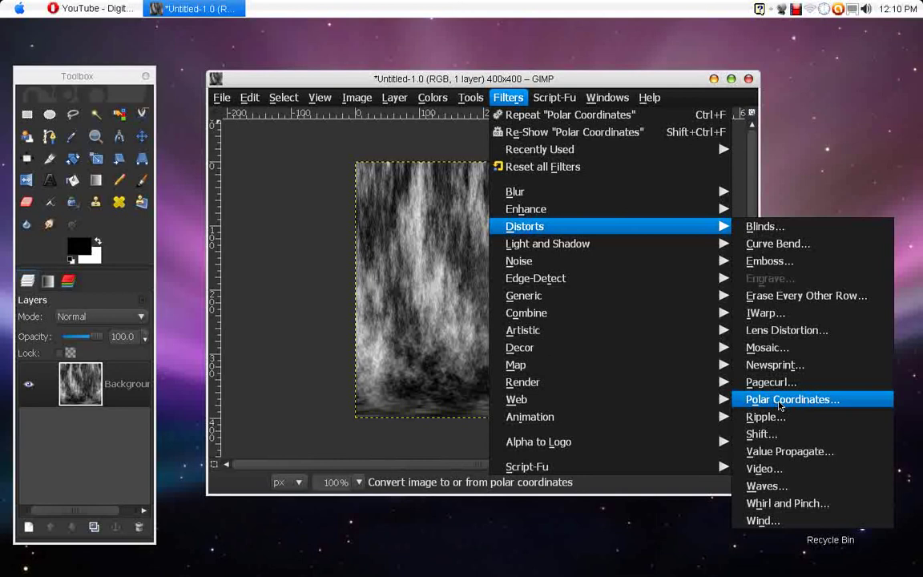
{"action": "key", "text": "Escape"}
{"action": "key", "text": "Escape"}
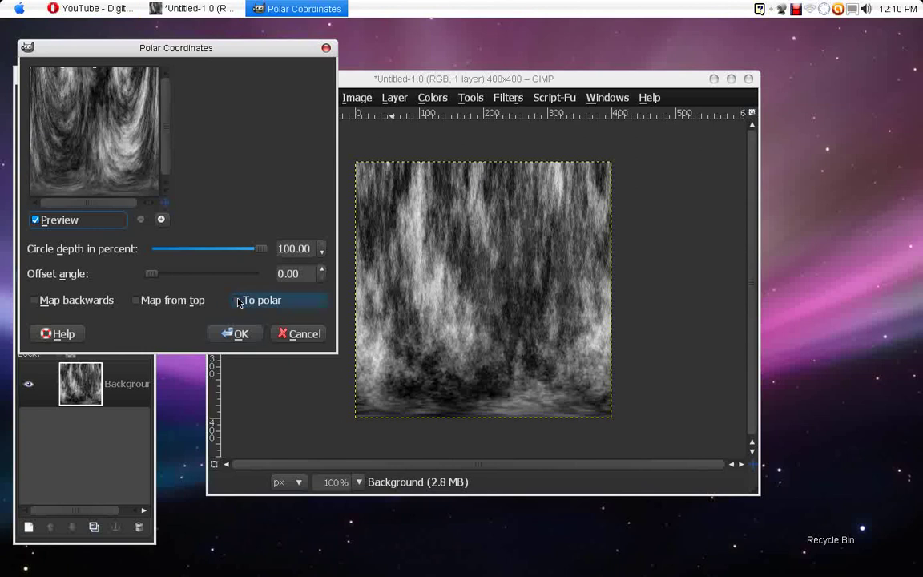
{"action": "left_click", "coordinate": [238, 300]}
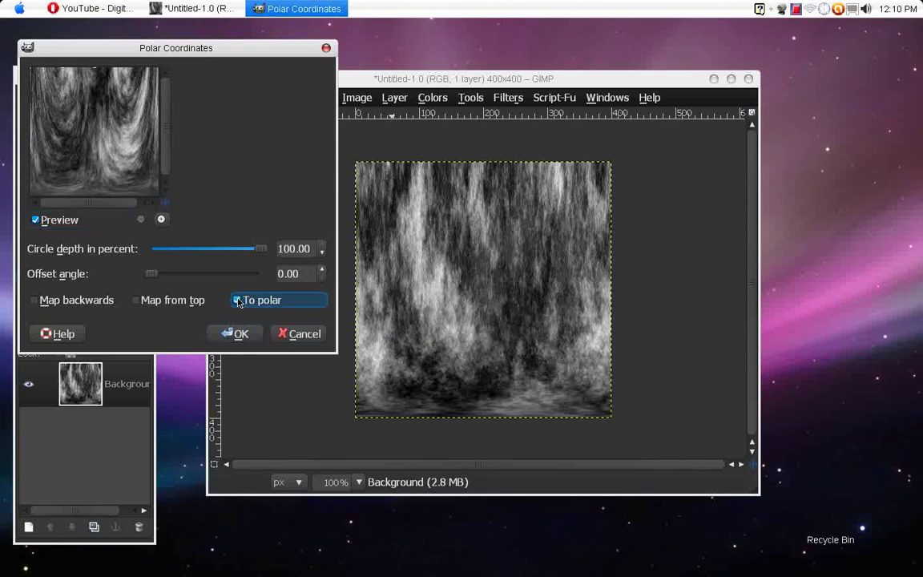
{"action": "left_click", "coordinate": [141, 303]}
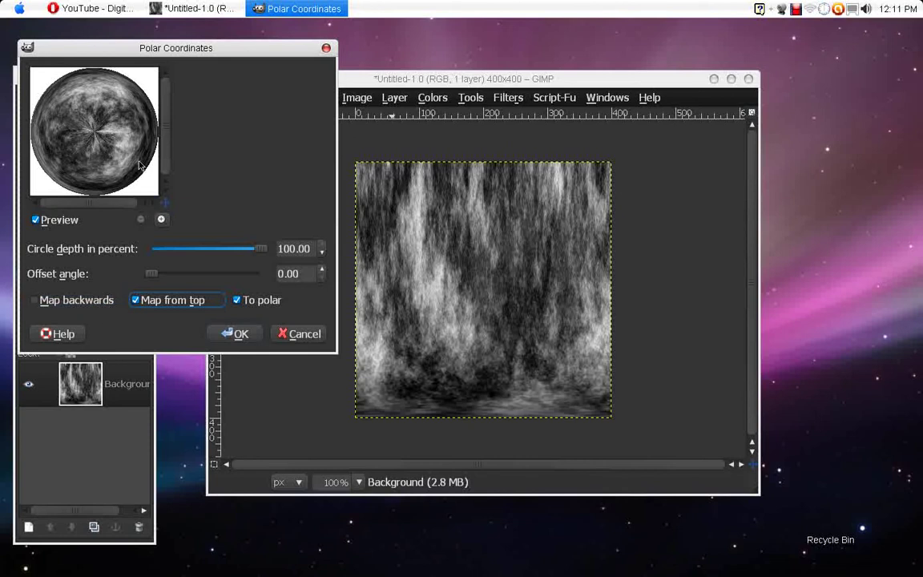
{"action": "left_click", "coordinate": [282, 381]}
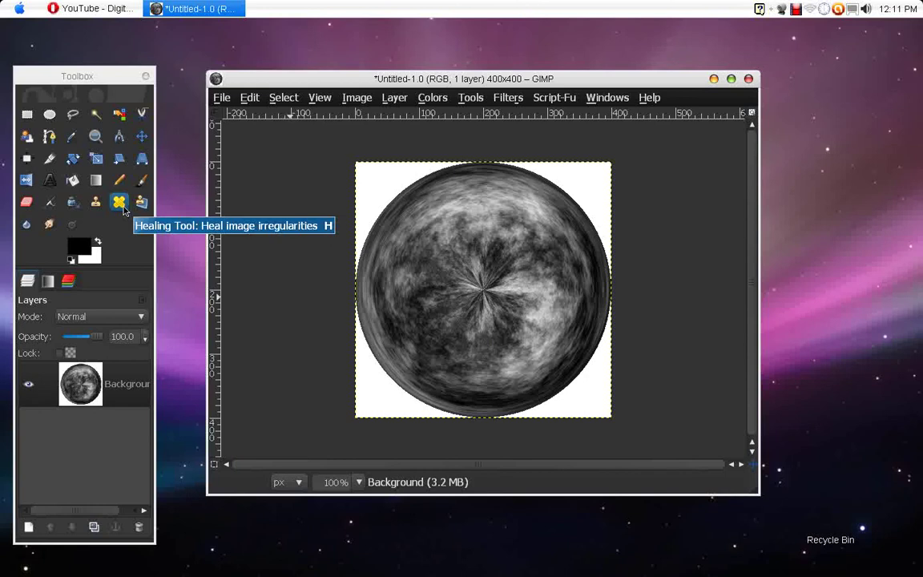
Set up the Heal tool with a brush scale of about 4 and a source on the disc.
{"action": "left_click", "coordinate": [122, 205]}
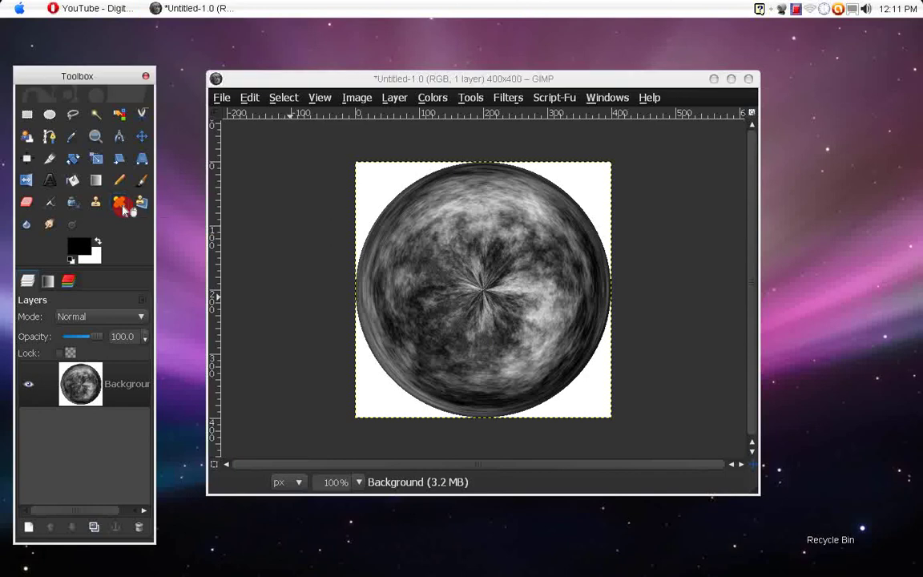
{"action": "left_click", "coordinate": [48, 280]}
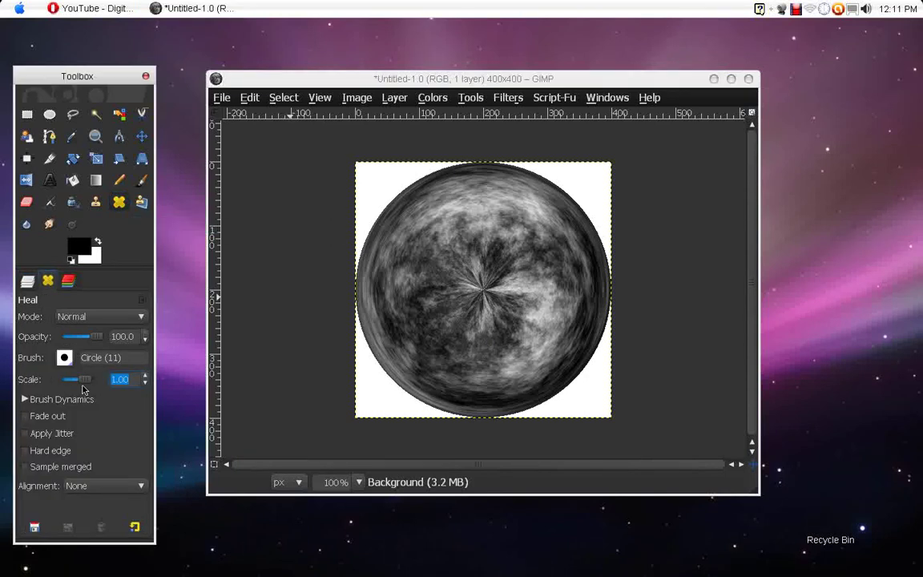
{"action": "left_click_drag", "start_coordinate": [82, 379], "coordinate": [90, 386]}
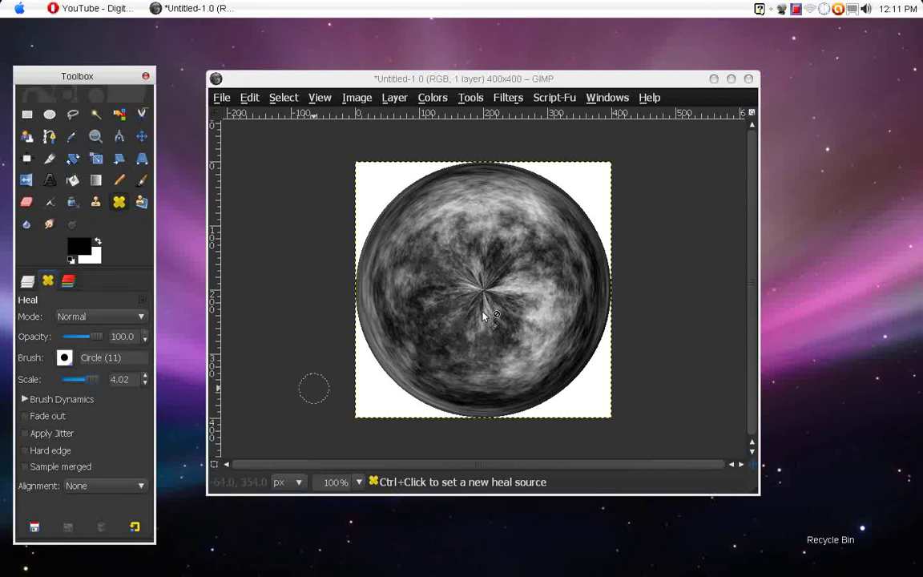
{"action": "left_click", "coordinate": [517, 255], "text": "ctrl"}
Heal the pinched streaks at and around the disc's centre.
{"action": "left_click", "coordinate": [502, 274], "text": "shift"}
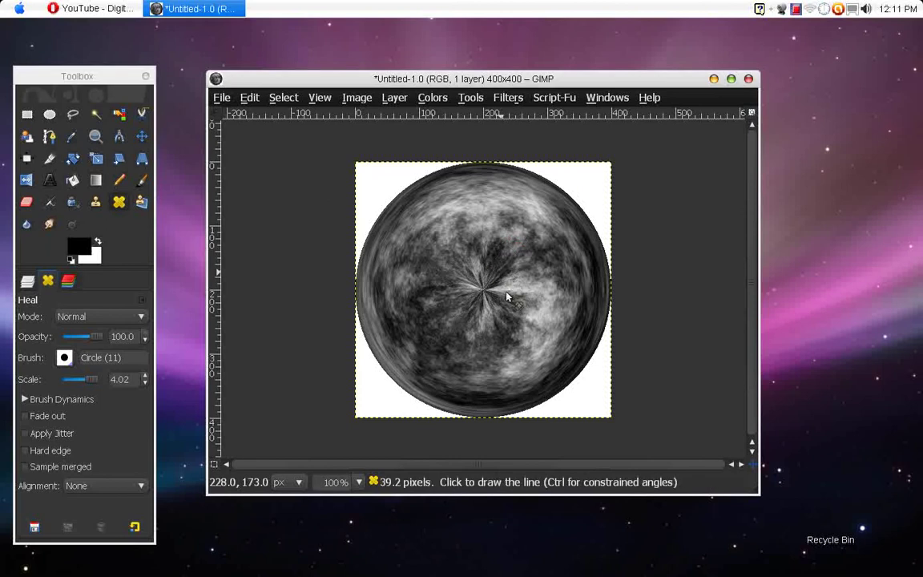
{"action": "left_click", "coordinate": [505, 288]}
{"action": "mouse_move", "coordinate": [508, 287]}
{"action": "left_mouse_down"}
{"action": "mouse_move", "coordinate": [478, 305]}
{"action": "mouse_move", "coordinate": [500, 309]}
{"action": "mouse_move", "coordinate": [472, 308]}
{"action": "mouse_move", "coordinate": [464, 289]}
{"action": "left_mouse_up"}
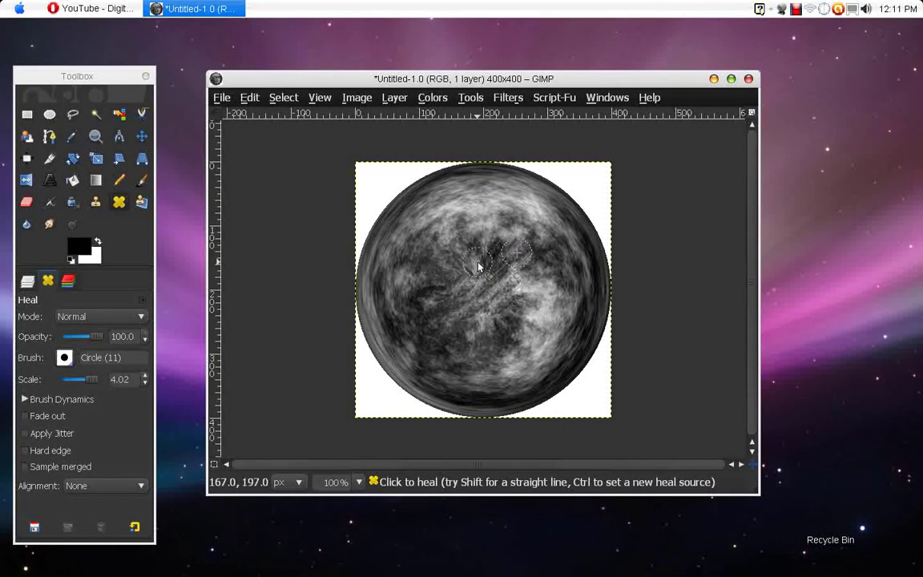
{"action": "left_click", "coordinate": [492, 258]}
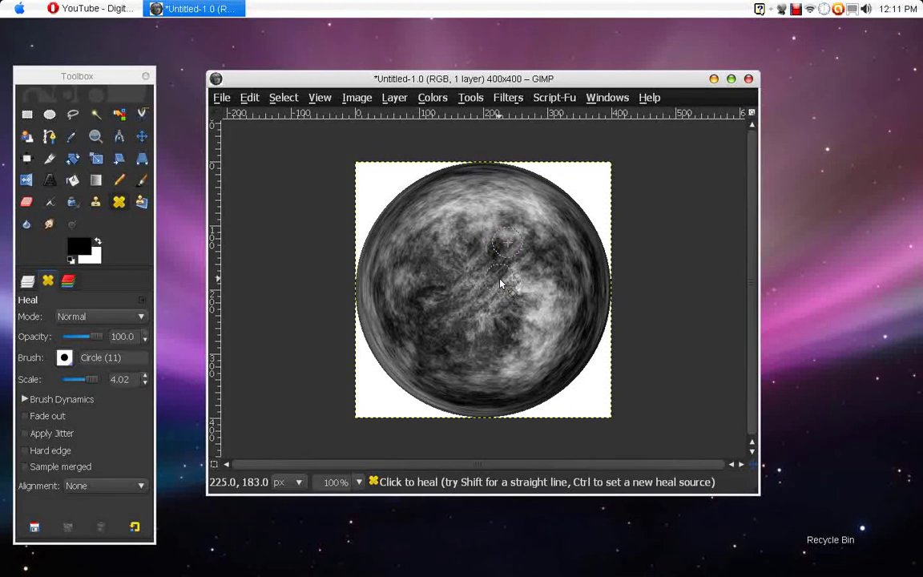
{"action": "left_click", "coordinate": [491, 318]}
{"action": "left_click", "coordinate": [493, 253]}
{"action": "left_click", "coordinate": [450, 278]}
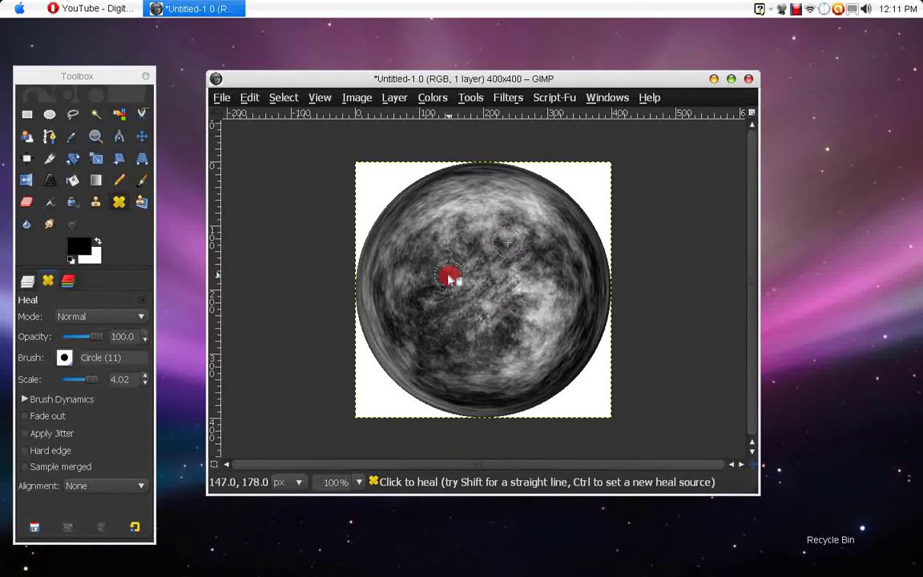
{"action": "left_click", "coordinate": [451, 317]}
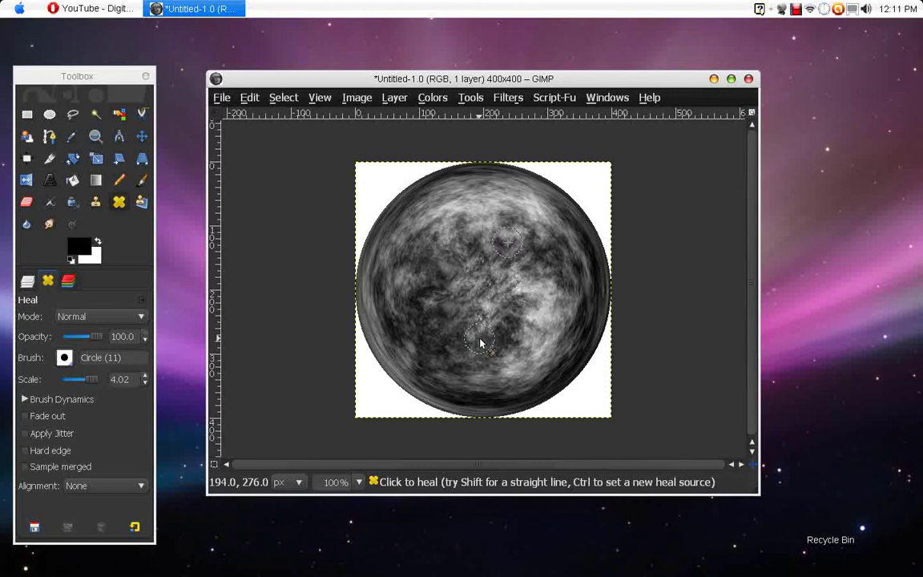
{"action": "left_click", "coordinate": [528, 303]}
{"action": "left_click", "coordinate": [523, 273]}
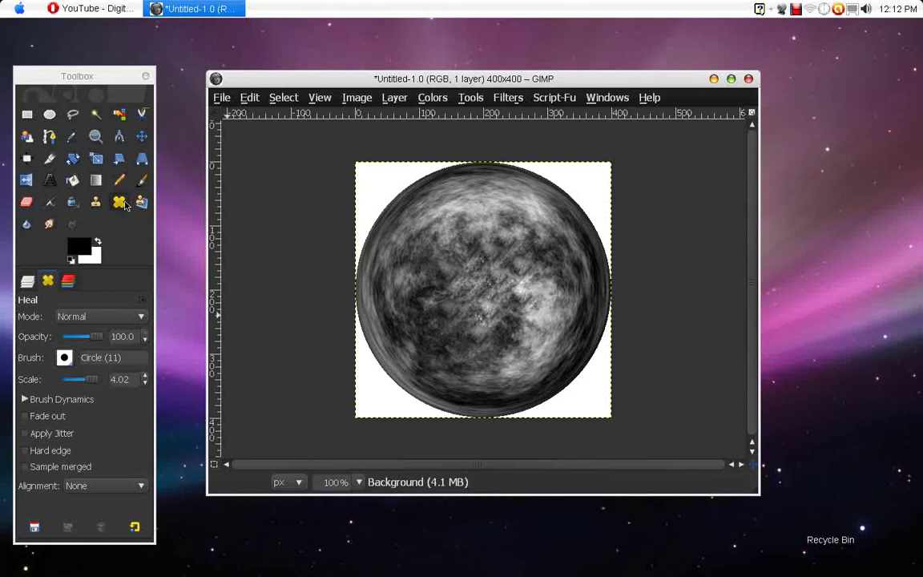
Apply Bump Map with Elevation 90 and Depth raised to about 65.
{"action": "left_click", "coordinate": [510, 98]}
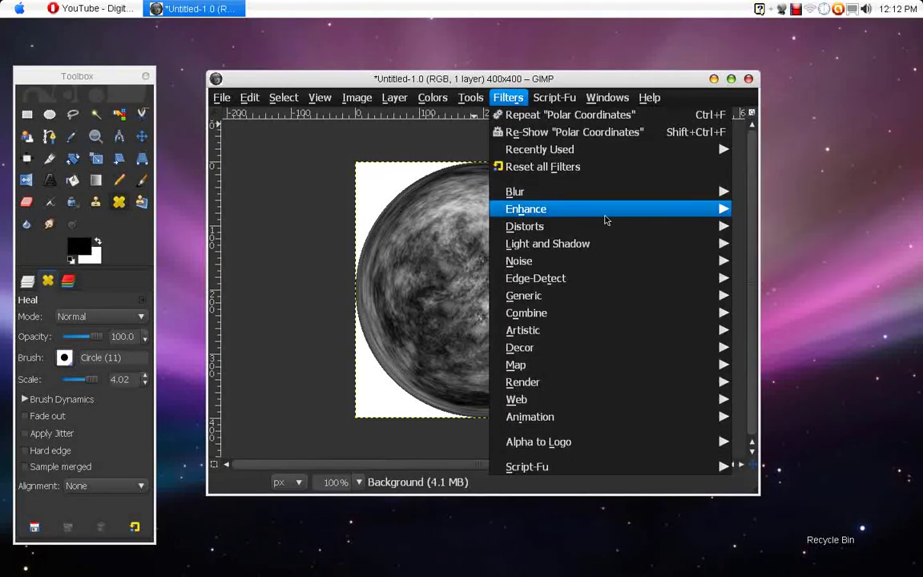
{"action": "mouse_move", "coordinate": [593, 243]}
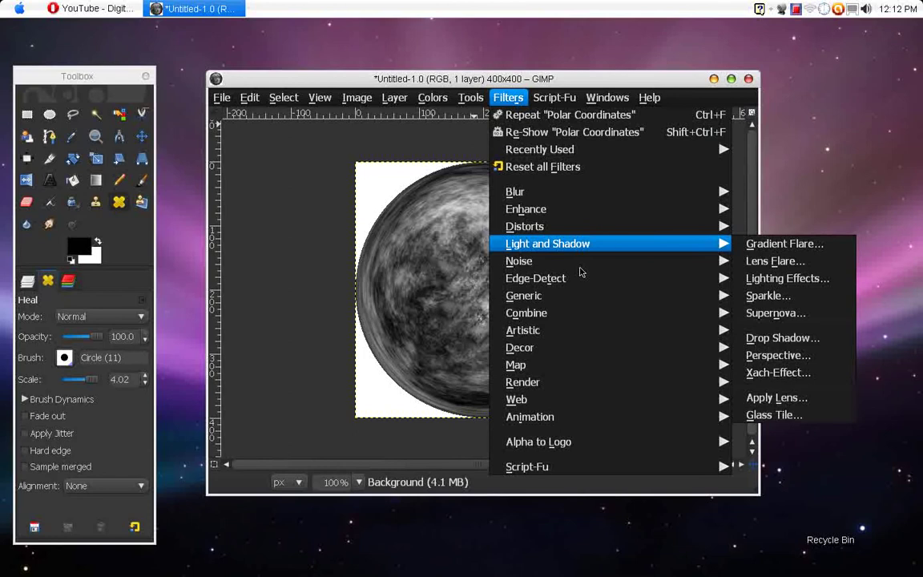
{"action": "mouse_move", "coordinate": [575, 366]}
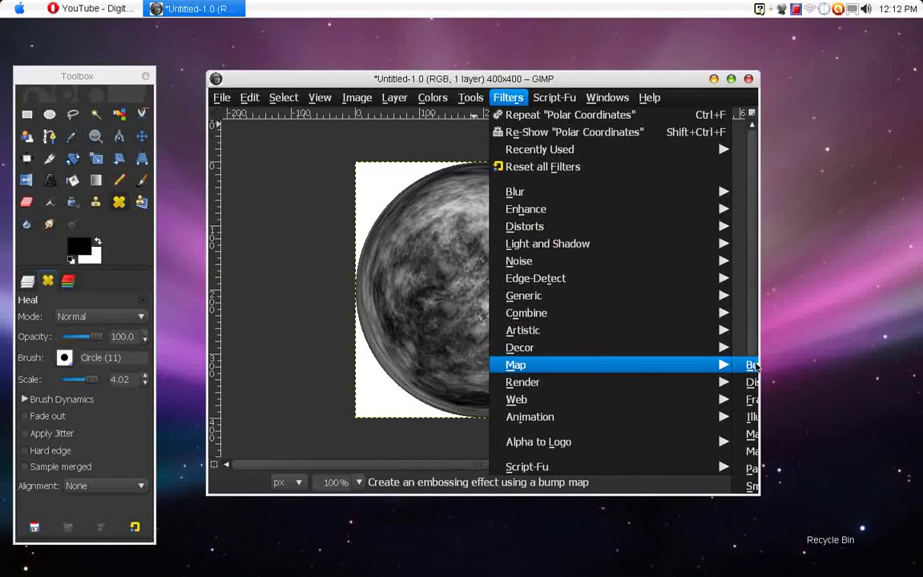
{"action": "key", "text": "Escape"}
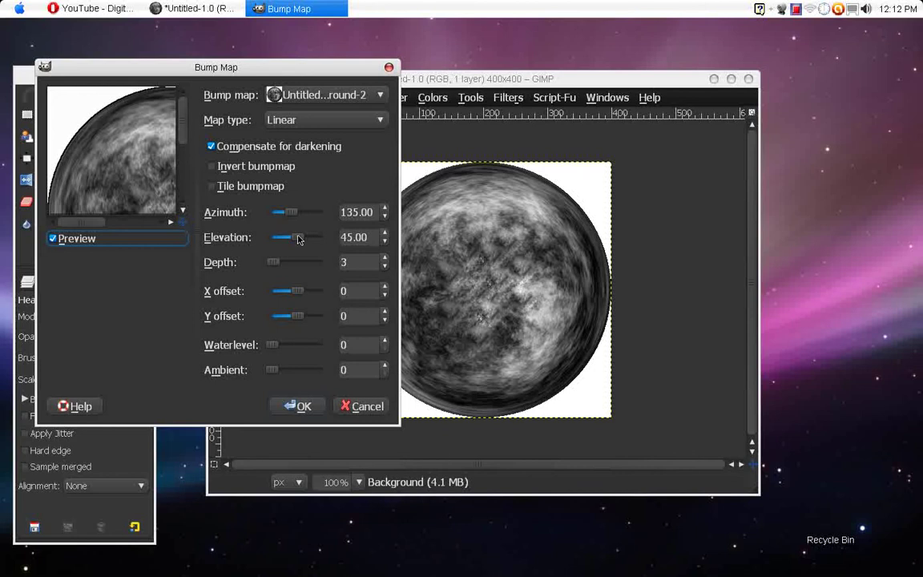
{"action": "left_click_drag", "start_coordinate": [303, 239], "coordinate": [343, 243]}
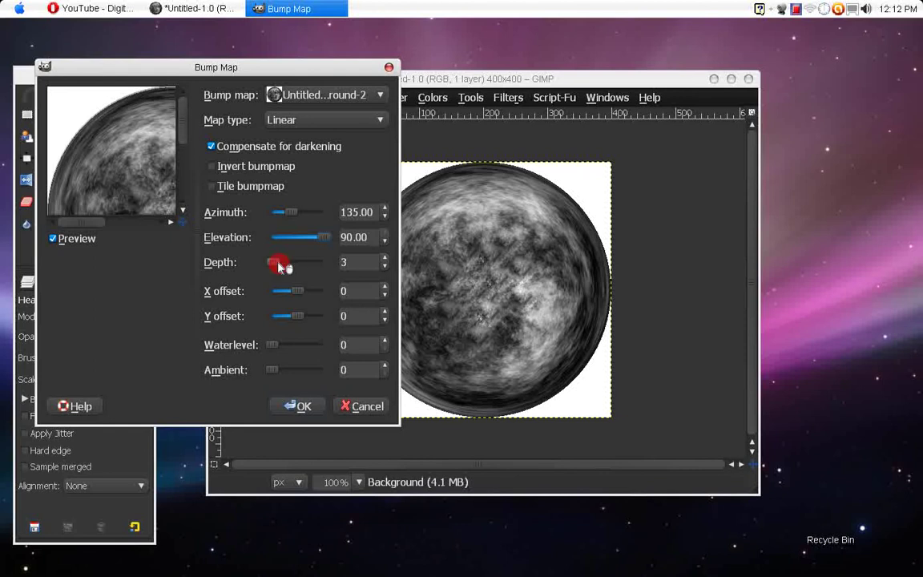
{"action": "left_click_drag", "start_coordinate": [279, 263], "coordinate": [317, 263]}
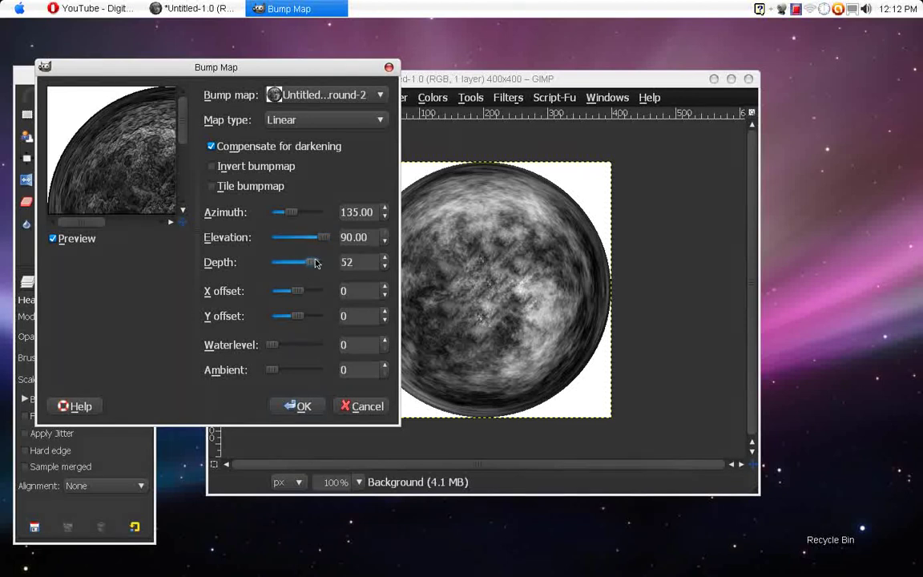
{"action": "left_click", "coordinate": [317, 263]}
{"action": "left_click_drag", "start_coordinate": [316, 263], "coordinate": [311, 265]}
{"action": "left_click", "coordinate": [300, 406]}
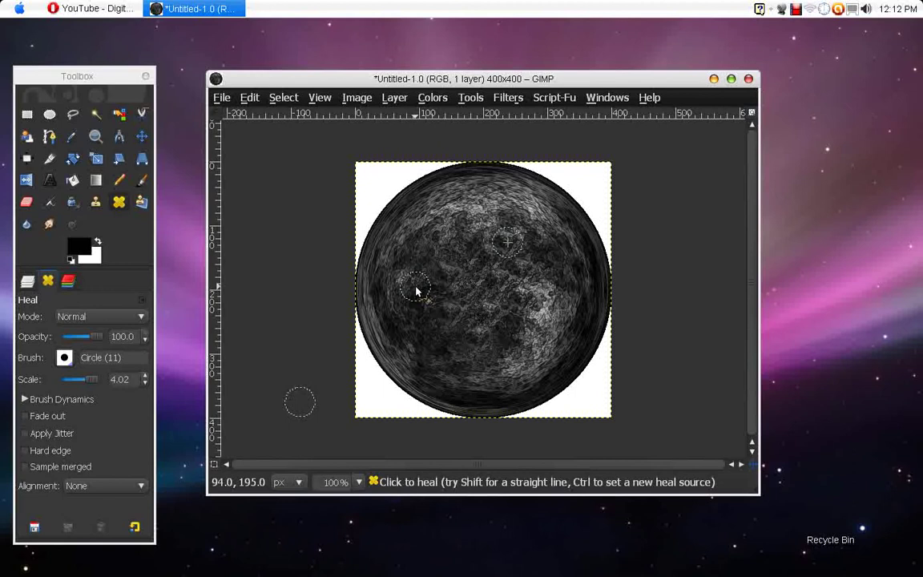
Undo the last change and draw an elliptical selection fitted around the disc.
{"action": "key", "text": "ctrl+z"}
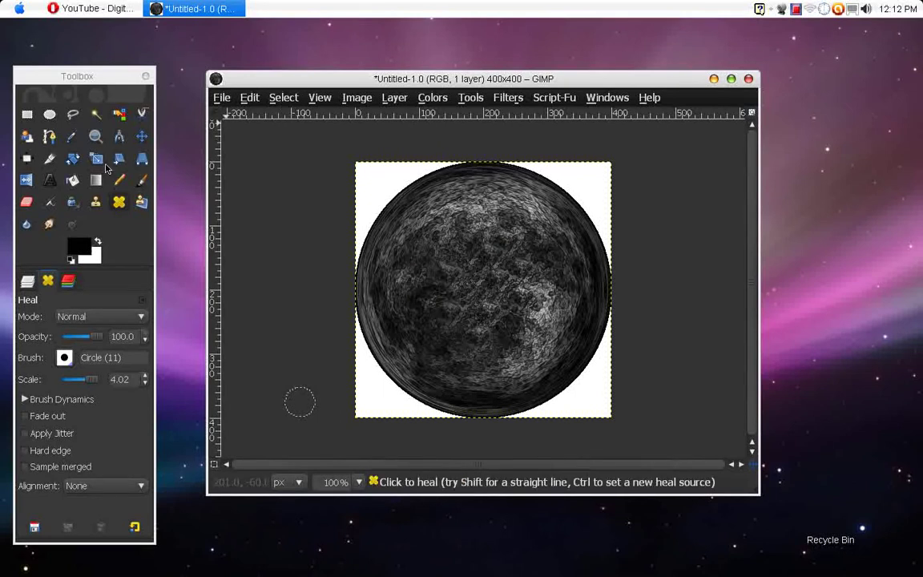
{"action": "left_click", "coordinate": [50, 114]}
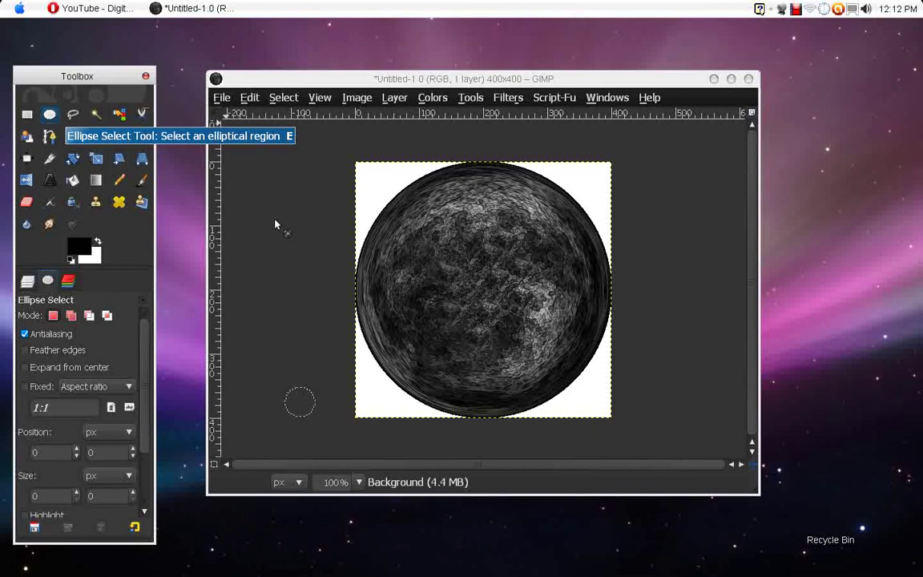
{"action": "left_click", "coordinate": [364, 173]}
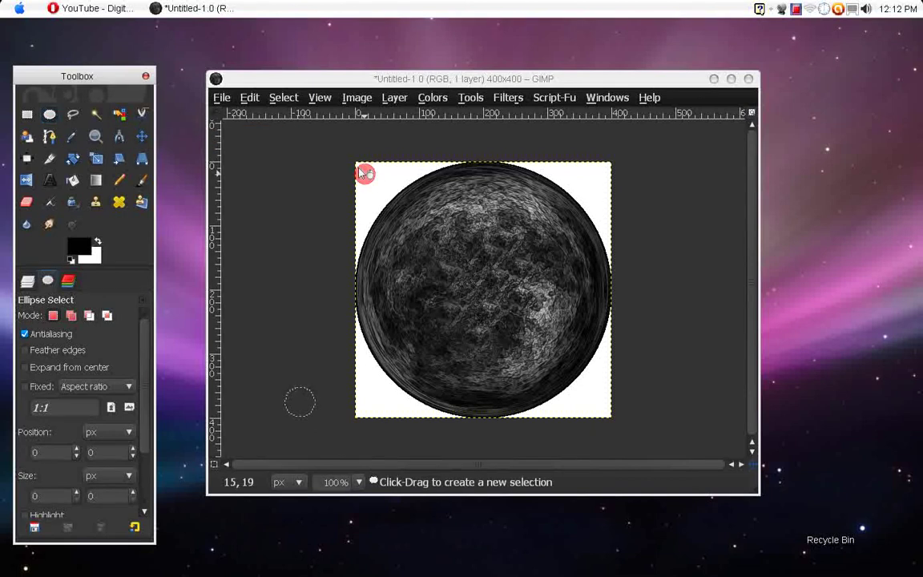
{"action": "left_click_drag", "start_coordinate": [365, 173], "coordinate": [611, 416]}
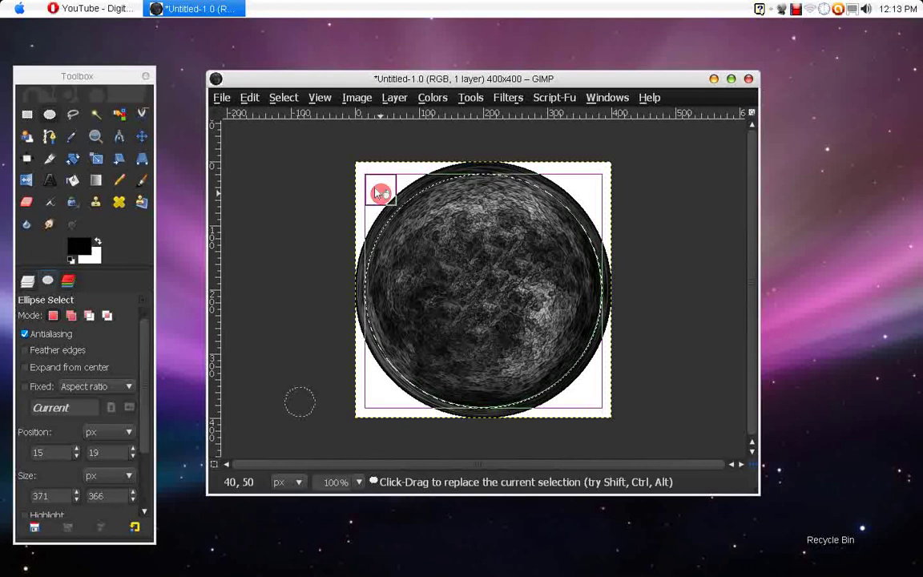
{"action": "left_click_drag", "start_coordinate": [377, 192], "coordinate": [411, 199]}
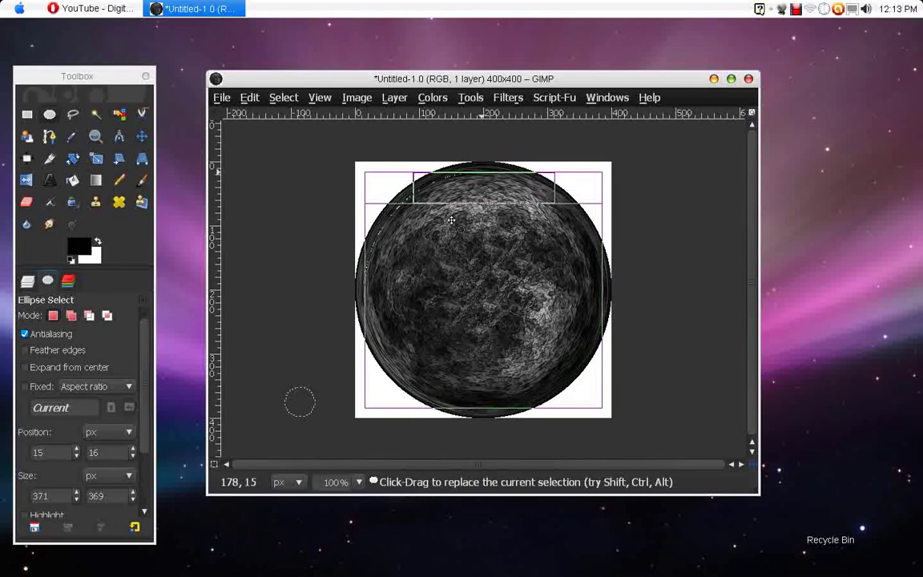
{"action": "left_click", "coordinate": [436, 264]}
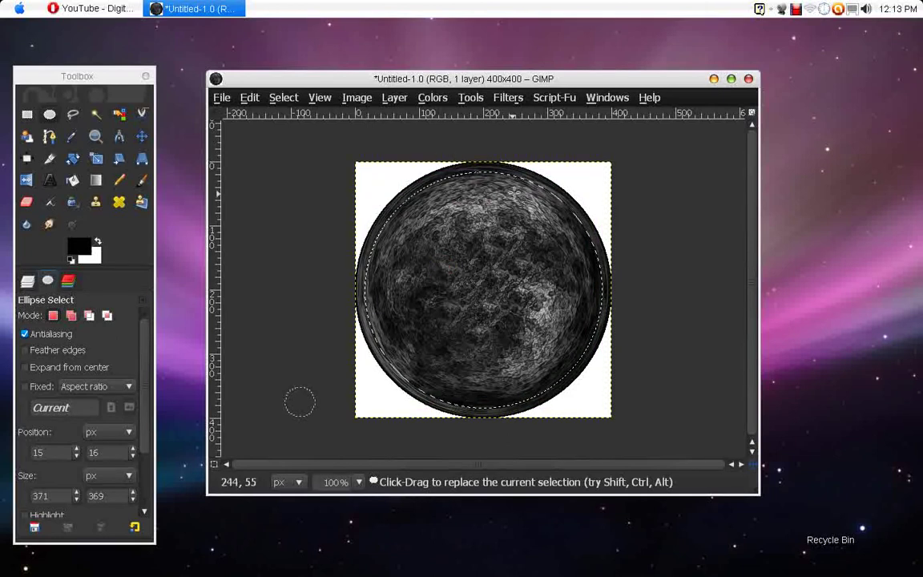
Invert the selection and delete the dark rim outside the sphere.
{"action": "left_click", "coordinate": [296, 99]}
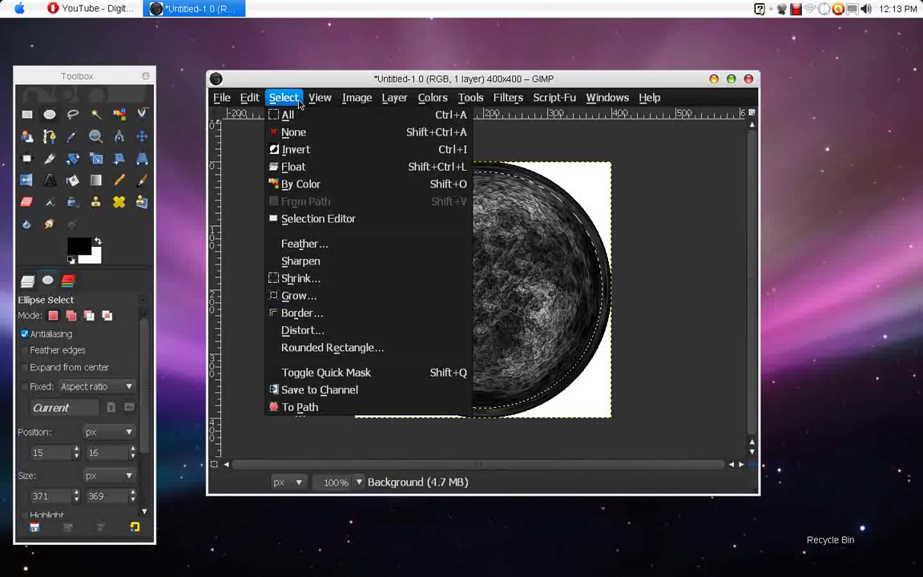
{"action": "left_click", "coordinate": [304, 150]}
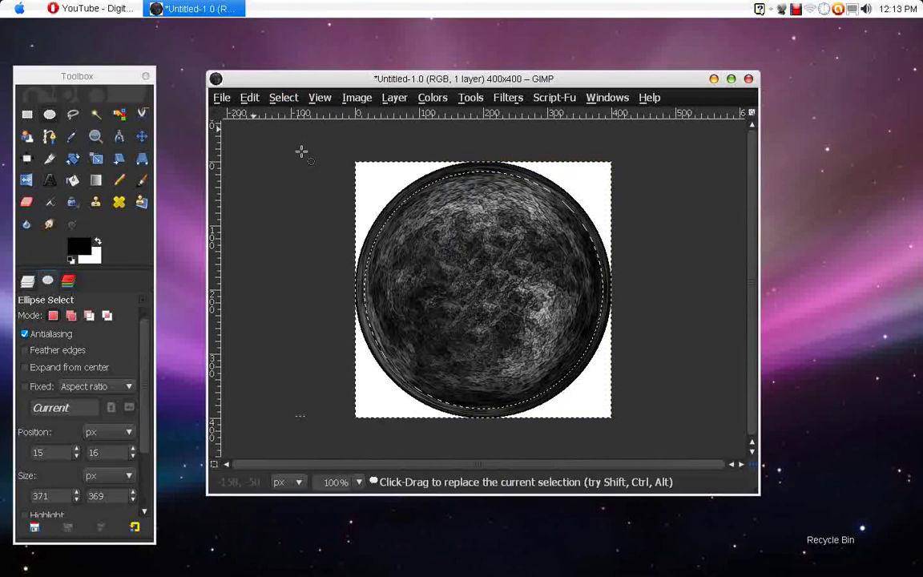
{"action": "key", "text": "Delete"}
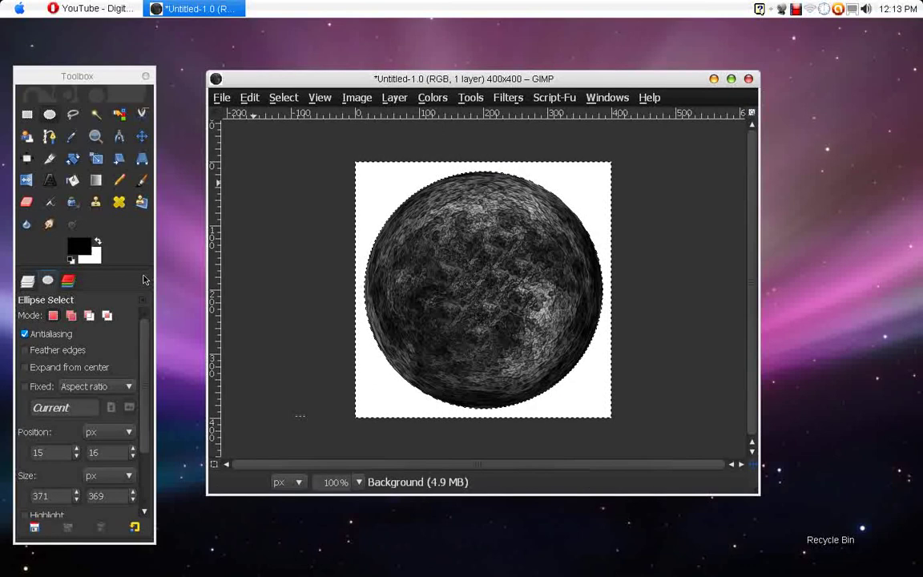
Re-invert to the sphere, copy it, and paste it as a new layer.
{"action": "left_click", "coordinate": [286, 103]}
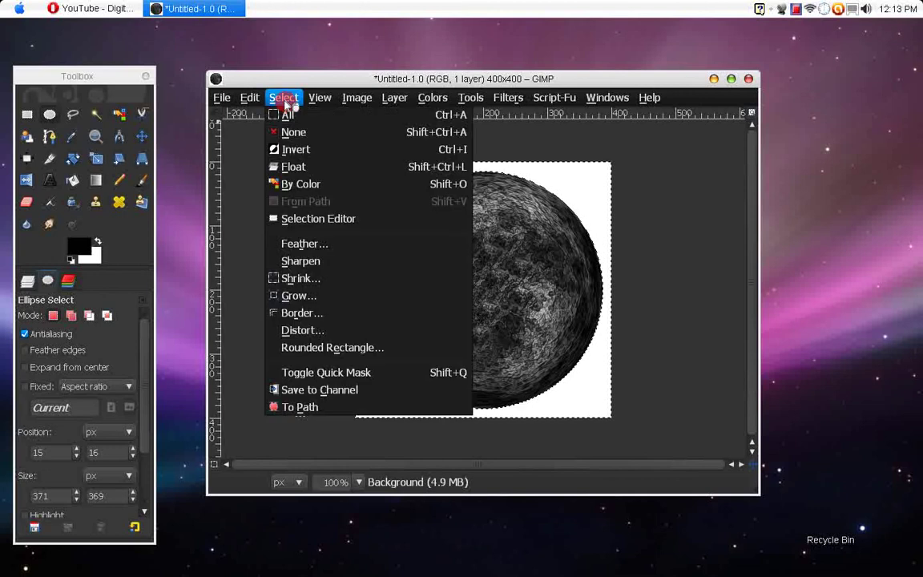
{"action": "left_click", "coordinate": [308, 149]}
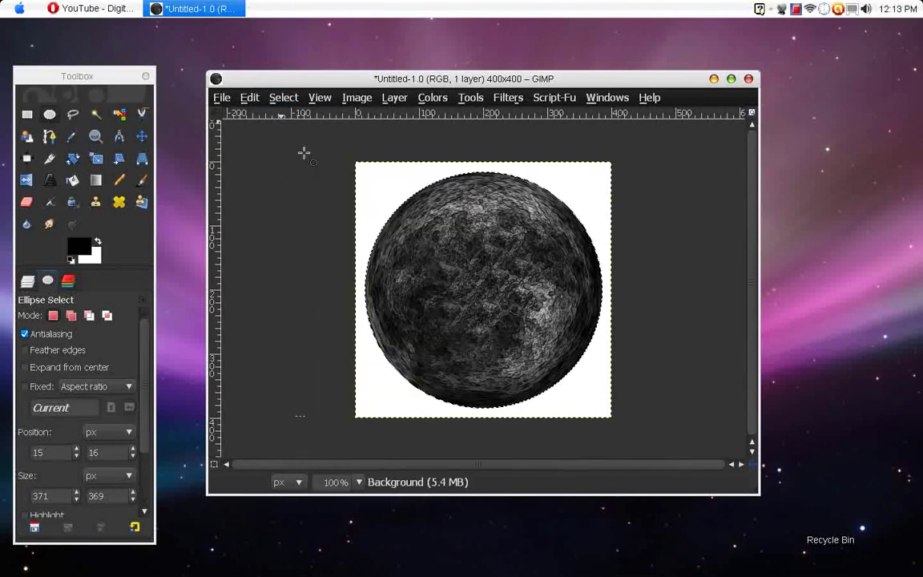
{"action": "left_click", "coordinate": [249, 98]}
{"action": "left_click", "coordinate": [273, 211]}
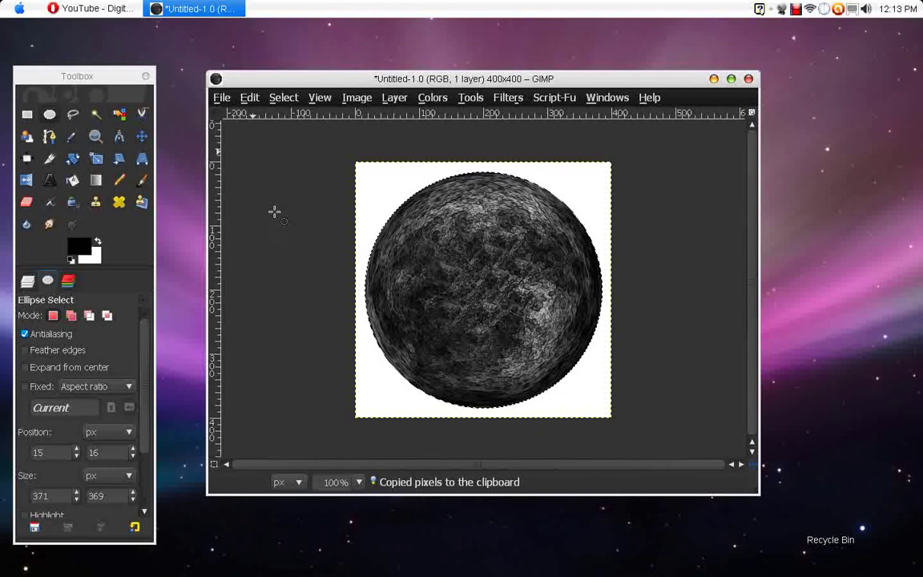
{"action": "left_click", "coordinate": [250, 98]}
{"action": "mouse_move", "coordinate": [370, 277]}
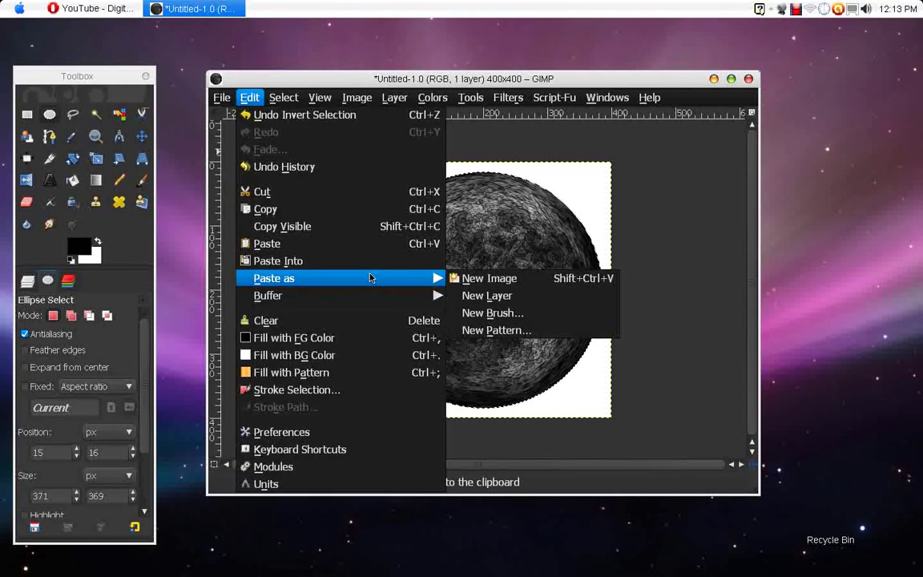
{"action": "left_click", "coordinate": [478, 298]}
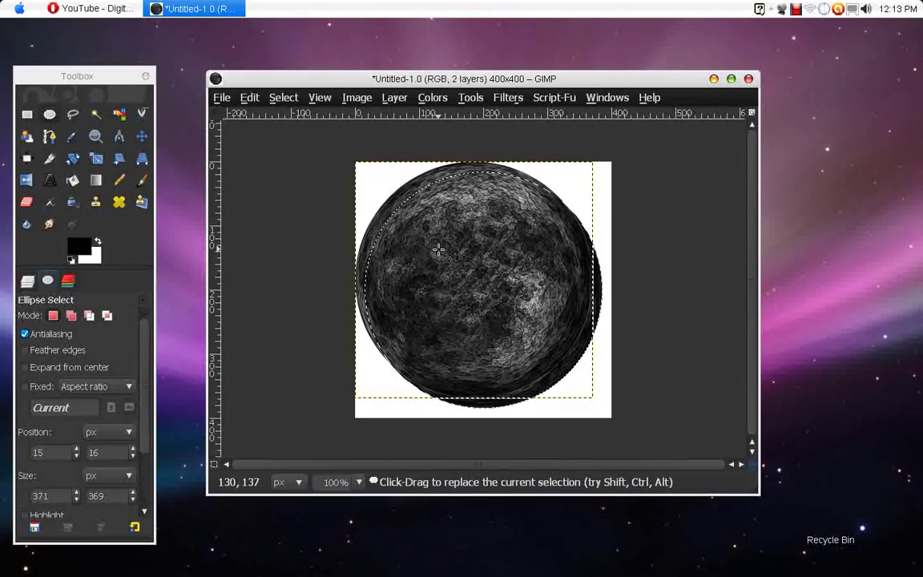
Align the pasted sphere over the original and put the Layers list first in the dock.
{"action": "left_click", "coordinate": [142, 136]}
{"action": "left_click_drag", "start_coordinate": [438, 253], "coordinate": [447, 264]}
{"action": "key", "text": "ctrl+v"}
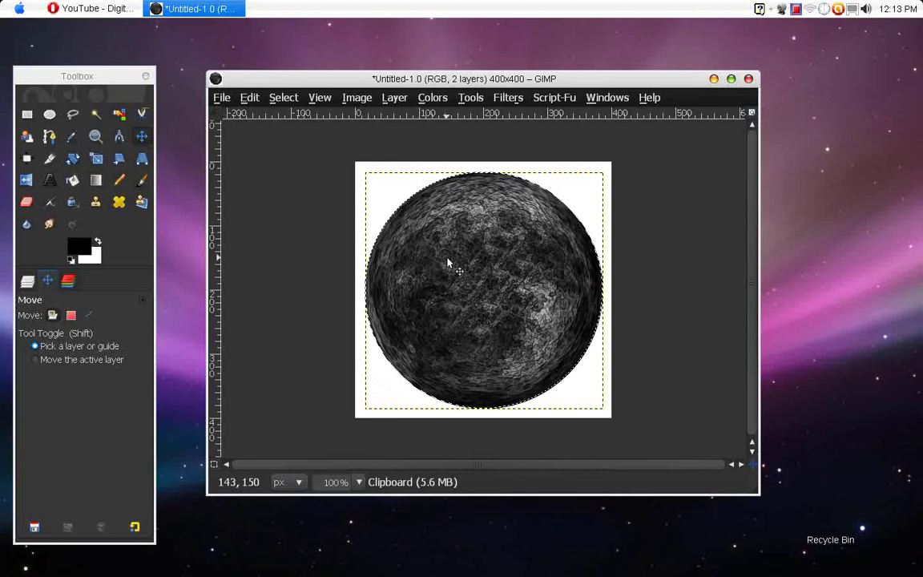
{"action": "left_click", "coordinate": [447, 263]}
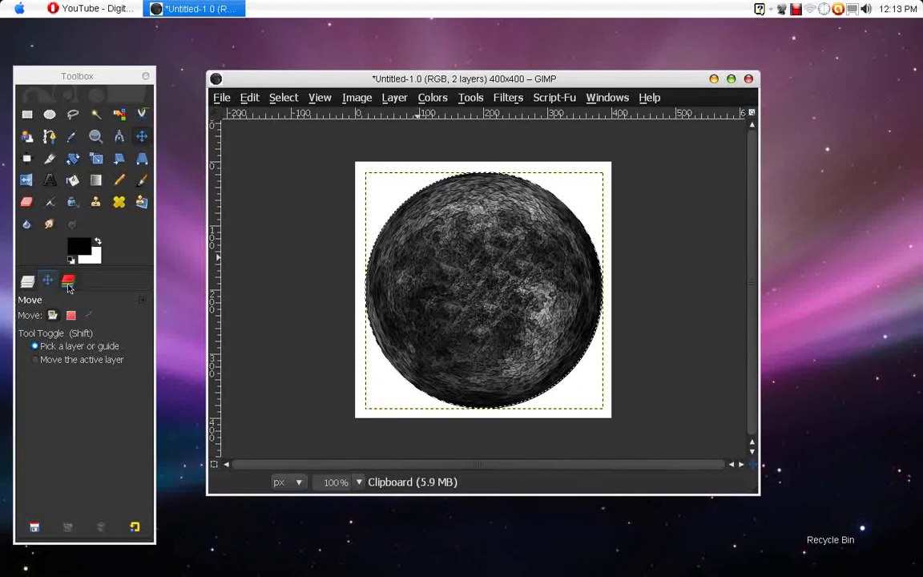
{"action": "left_click_drag", "start_coordinate": [27, 280], "coordinate": [112, 388]}
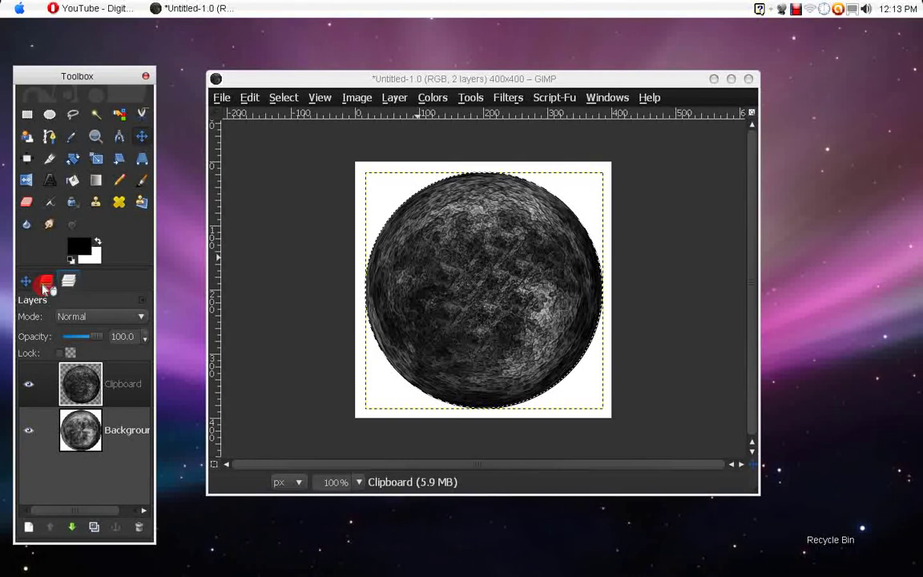
{"action": "left_click_drag", "start_coordinate": [45, 289], "coordinate": [46, 284]}
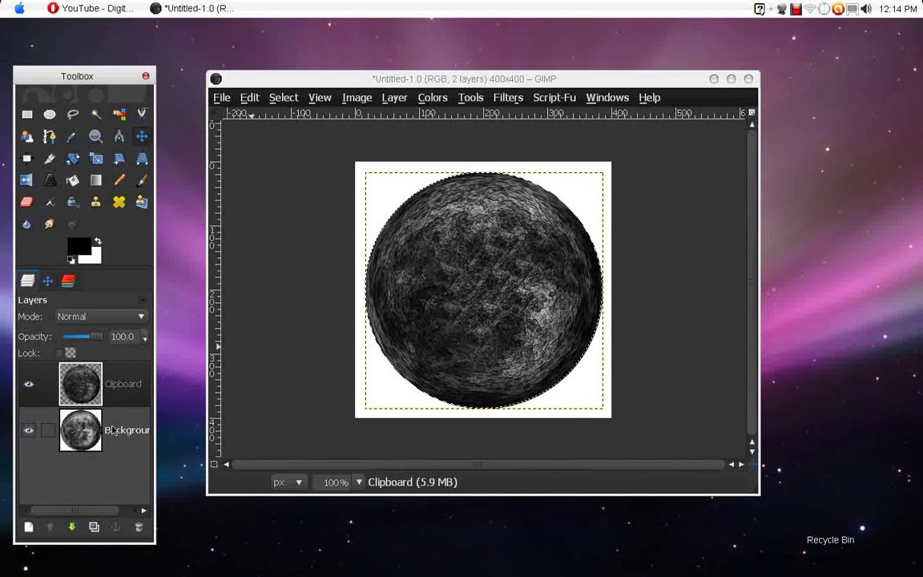
Hide and delete the white Background layer.
{"action": "left_click", "coordinate": [28, 430]}
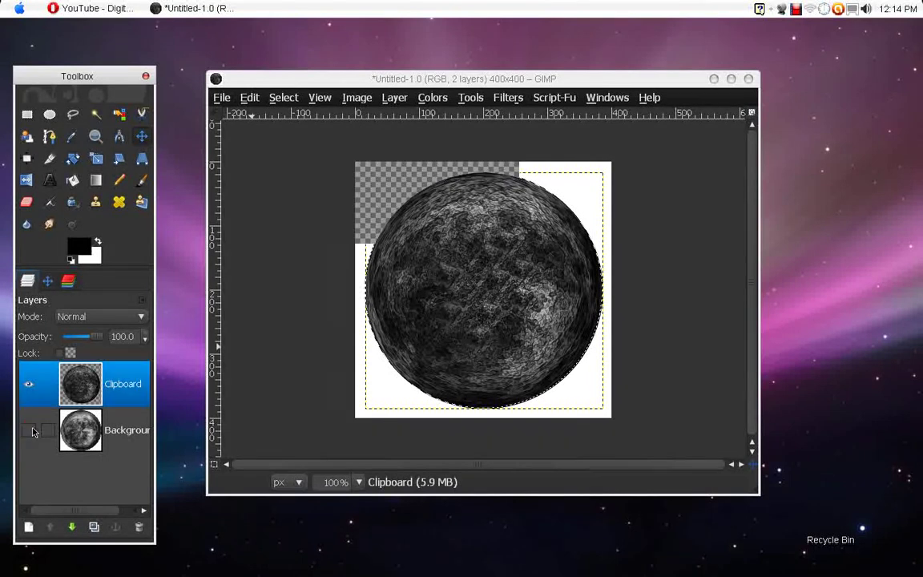
{"action": "left_click", "coordinate": [125, 431]}
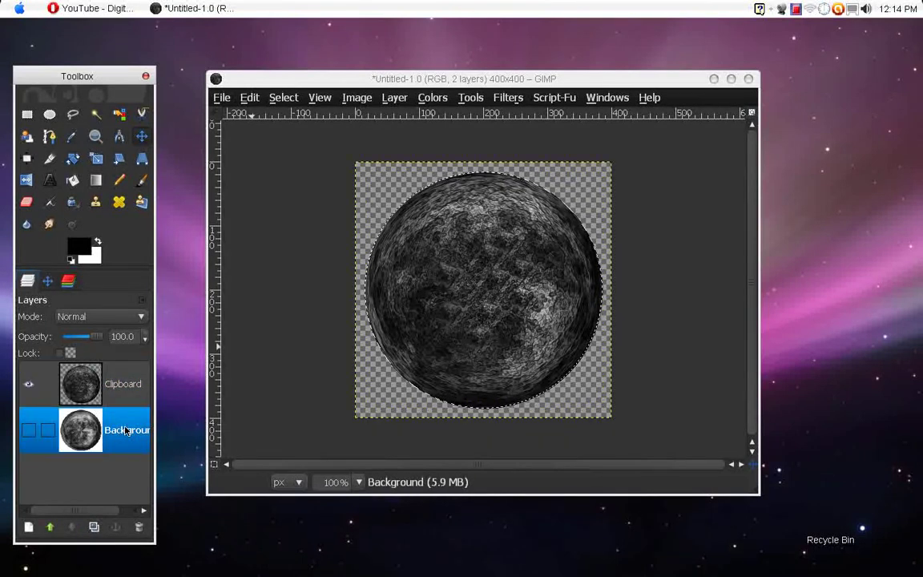
{"action": "left_click", "coordinate": [140, 527]}
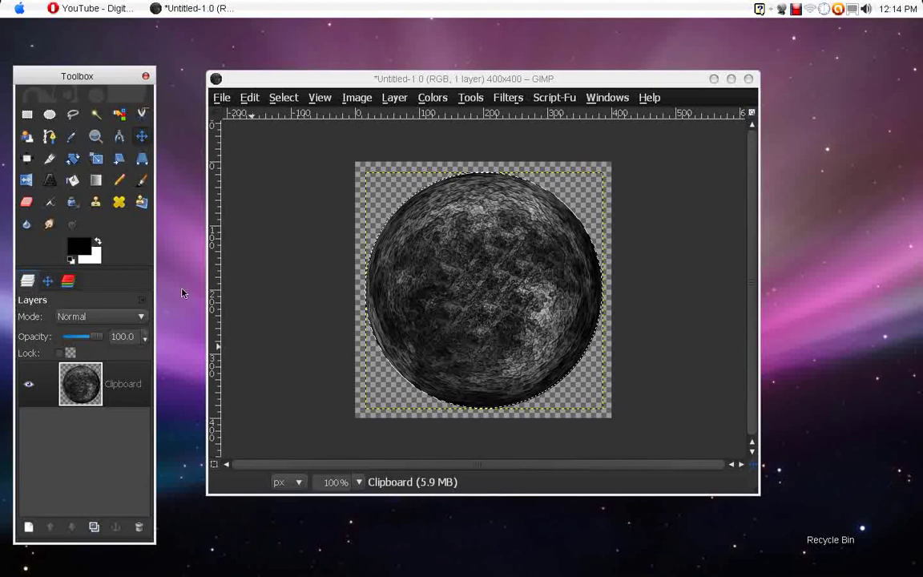
Clear the selection with Select > None and open the Clipboard layer's context menu.
{"action": "left_click", "coordinate": [288, 99]}
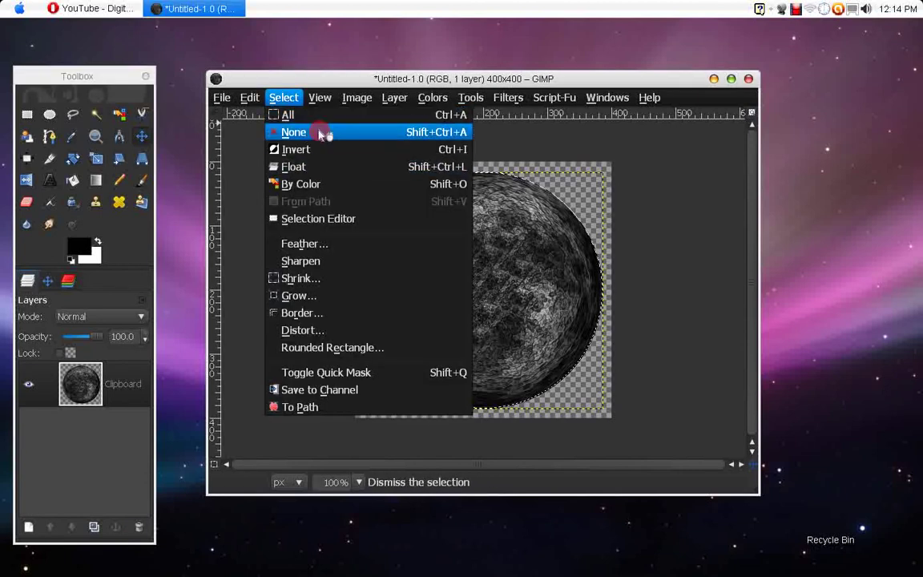
{"action": "left_click", "coordinate": [320, 133]}
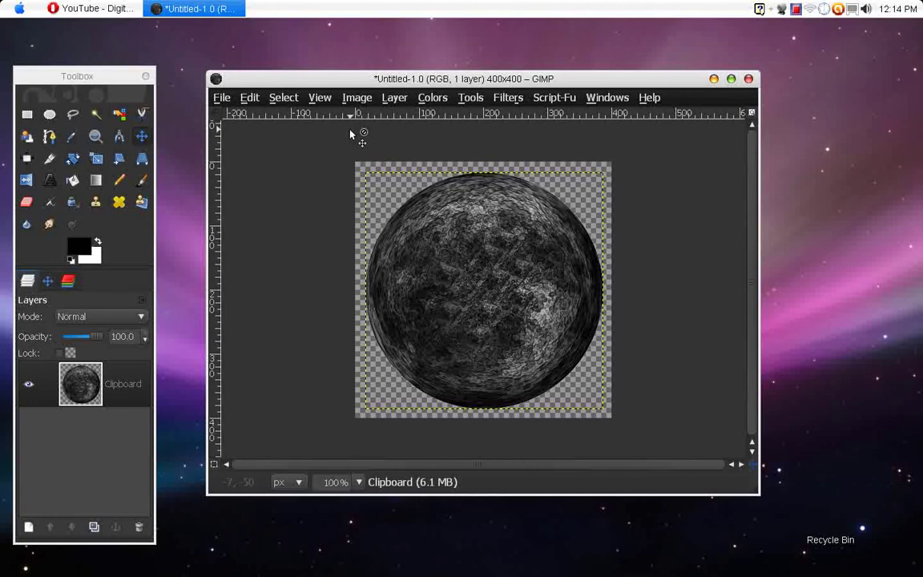
{"action": "right_click", "coordinate": [124, 395]}
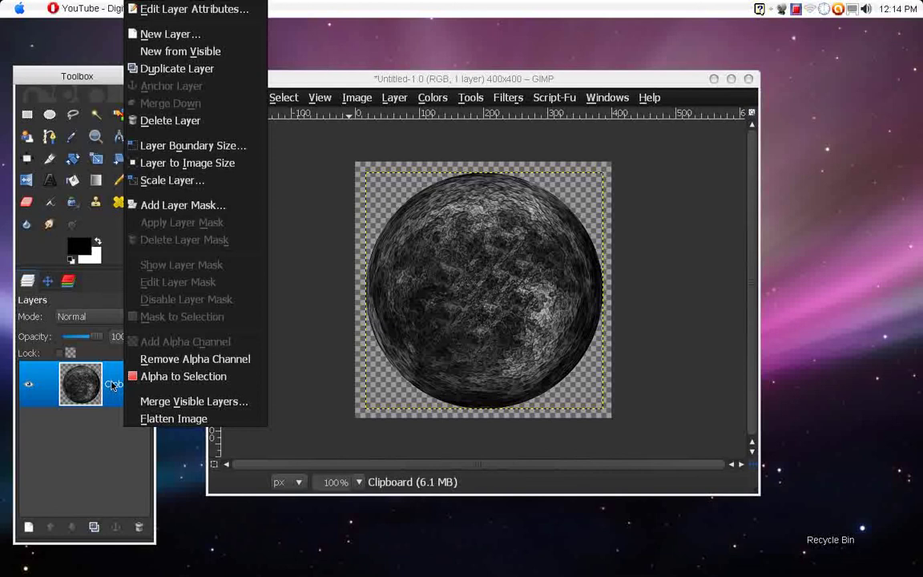
Resize the Clipboard layer to image size and open Filters > Distorts > IWarp.
{"action": "left_click", "coordinate": [222, 164]}
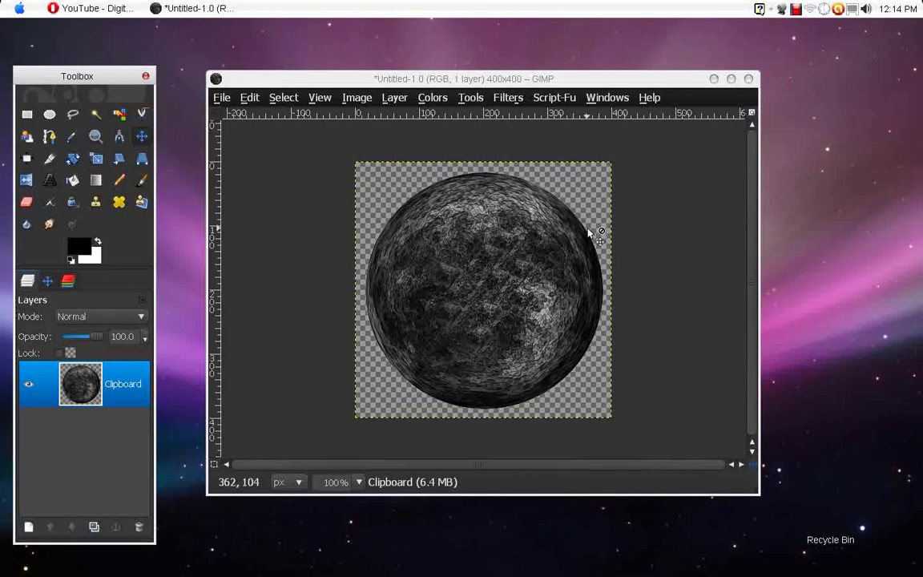
{"action": "left_click", "coordinate": [508, 98]}
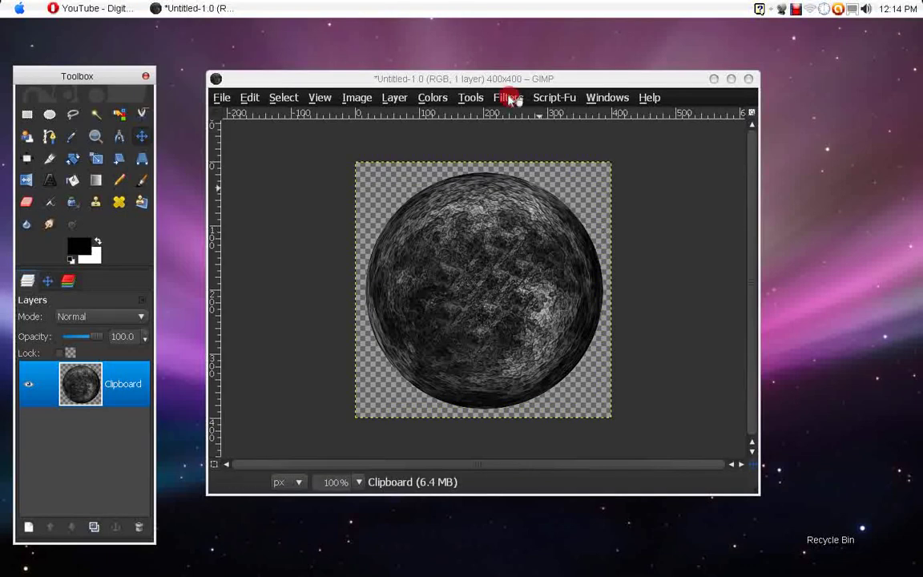
{"action": "mouse_move", "coordinate": [613, 229]}
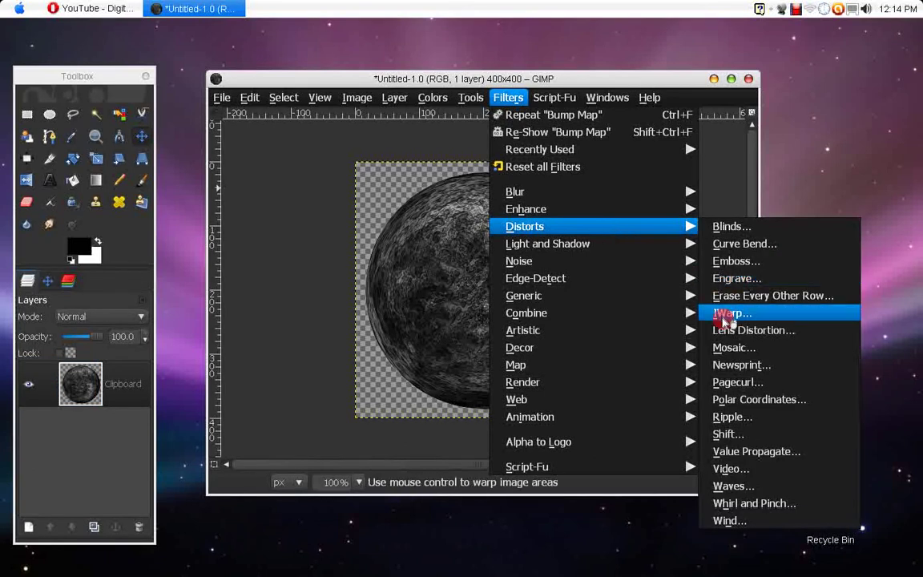
{"action": "left_click", "coordinate": [725, 314]}
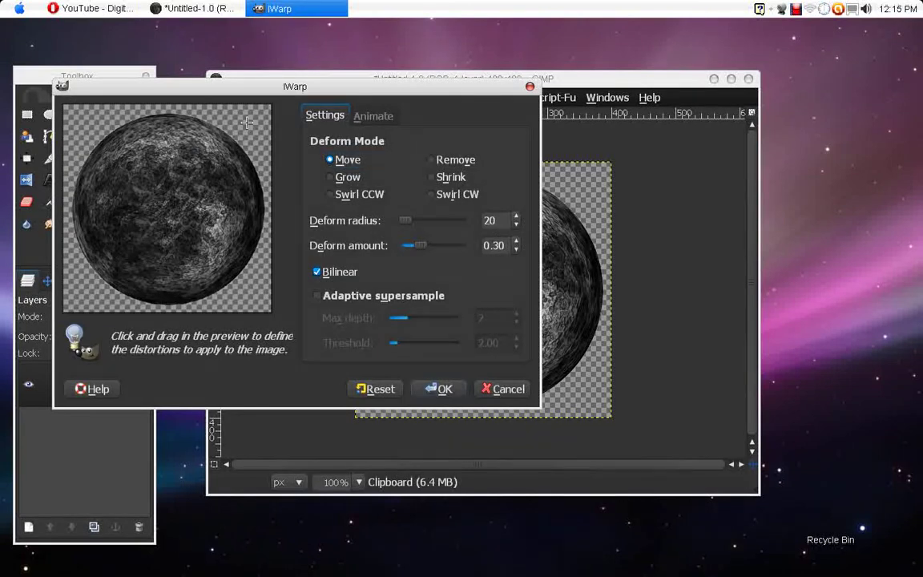
Dent and reshape the sphere's top edges with IWarp, raising the deform radius to 65.
{"action": "left_click_drag", "start_coordinate": [246, 121], "coordinate": [240, 123]}
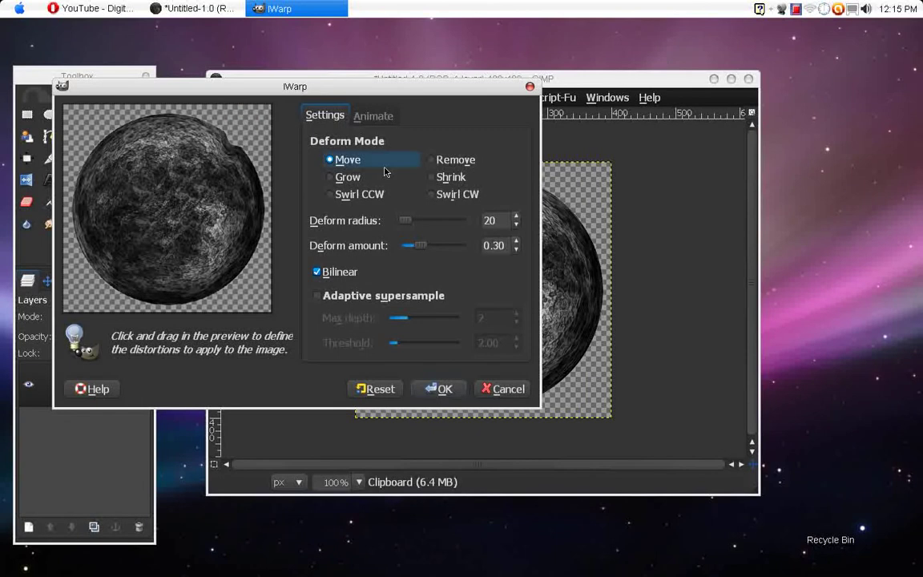
{"action": "left_click_drag", "start_coordinate": [407, 224], "coordinate": [419, 227]}
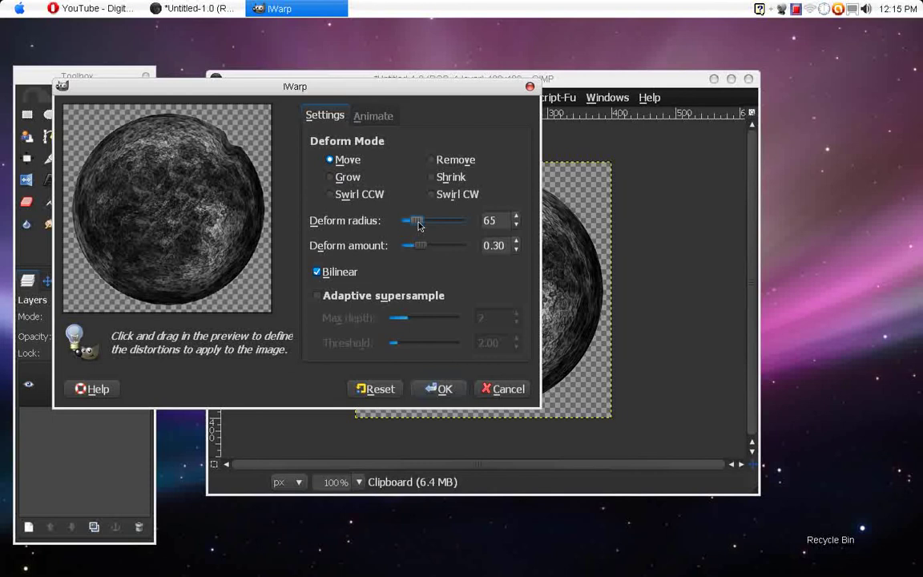
{"action": "mouse_move", "coordinate": [231, 118]}
{"action": "left_mouse_down"}
{"action": "mouse_move", "coordinate": [207, 128]}
{"action": "mouse_move", "coordinate": [216, 142]}
{"action": "mouse_move", "coordinate": [209, 101]}
{"action": "mouse_move", "coordinate": [223, 140]}
{"action": "left_mouse_up"}
{"action": "mouse_move", "coordinate": [104, 109]}
{"action": "left_mouse_down"}
{"action": "mouse_move", "coordinate": [121, 129]}
{"action": "mouse_move", "coordinate": [99, 125]}
{"action": "mouse_move", "coordinate": [119, 147]}
{"action": "mouse_move", "coordinate": [150, 112]}
{"action": "left_mouse_up"}
{"action": "mouse_move", "coordinate": [63, 199]}
{"action": "left_mouse_down"}
{"action": "mouse_move", "coordinate": [112, 199]}
{"action": "mouse_move", "coordinate": [85, 253]}
{"action": "mouse_move", "coordinate": [118, 230]}
{"action": "mouse_move", "coordinate": [98, 234]}
{"action": "mouse_move", "coordinate": [114, 245]}
{"action": "mouse_move", "coordinate": [137, 228]}
{"action": "mouse_move", "coordinate": [151, 256]}
{"action": "left_mouse_up"}
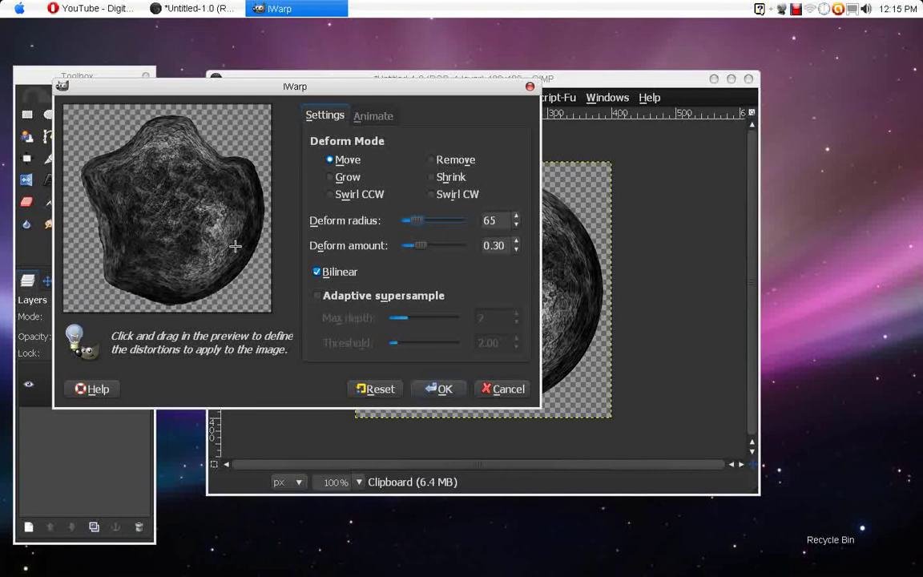
Warp the blob's right side, bottom and centre, switch to Shrink mode, and apply.
{"action": "left_click_drag", "start_coordinate": [235, 230], "coordinate": [213, 220]}
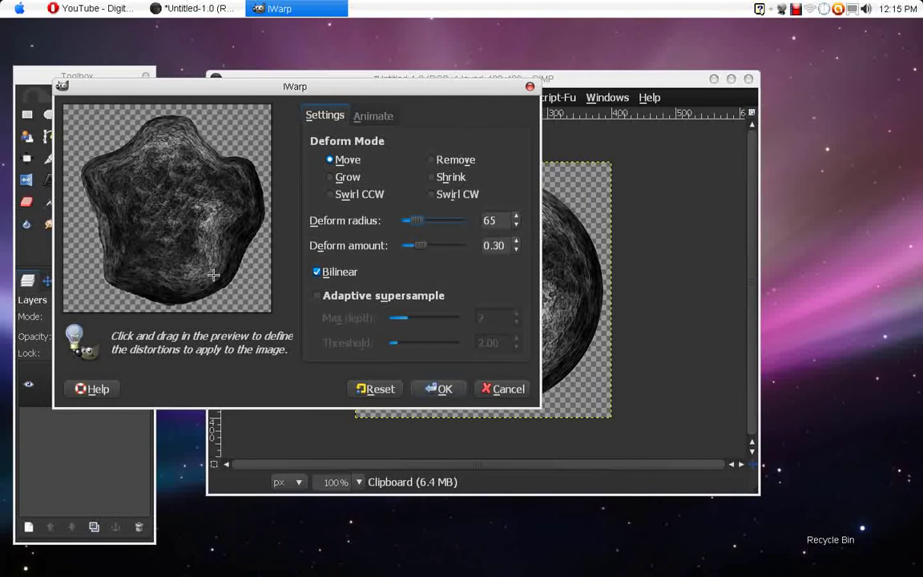
{"action": "left_click_drag", "start_coordinate": [206, 297], "coordinate": [205, 295]}
{"action": "mouse_move", "coordinate": [178, 234]}
{"action": "left_mouse_down"}
{"action": "mouse_move", "coordinate": [200, 288]}
{"action": "mouse_move", "coordinate": [181, 250]}
{"action": "left_mouse_up"}
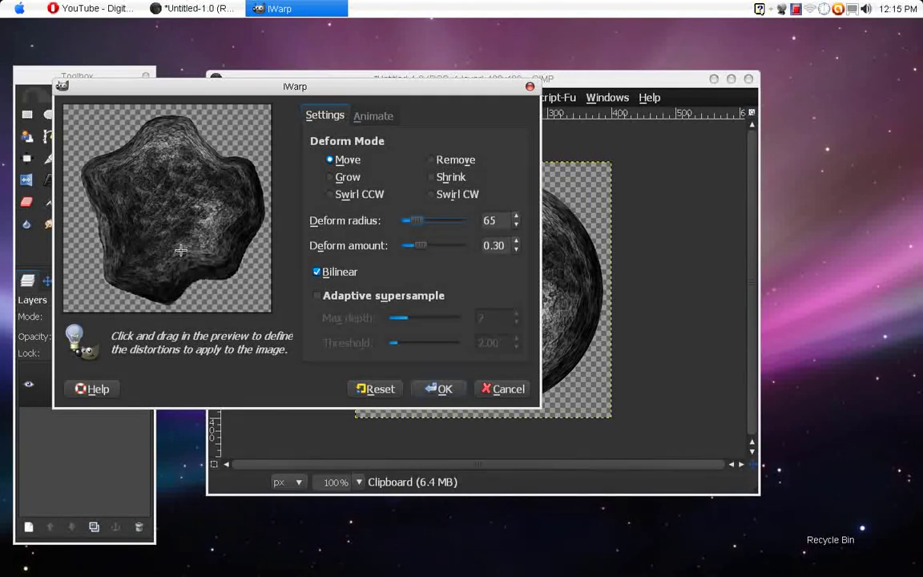
{"action": "left_click_drag", "start_coordinate": [170, 304], "coordinate": [166, 291]}
{"action": "mouse_move", "coordinate": [190, 250]}
{"action": "left_mouse_down"}
{"action": "mouse_move", "coordinate": [197, 270]}
{"action": "mouse_move", "coordinate": [250, 265]}
{"action": "left_mouse_up"}
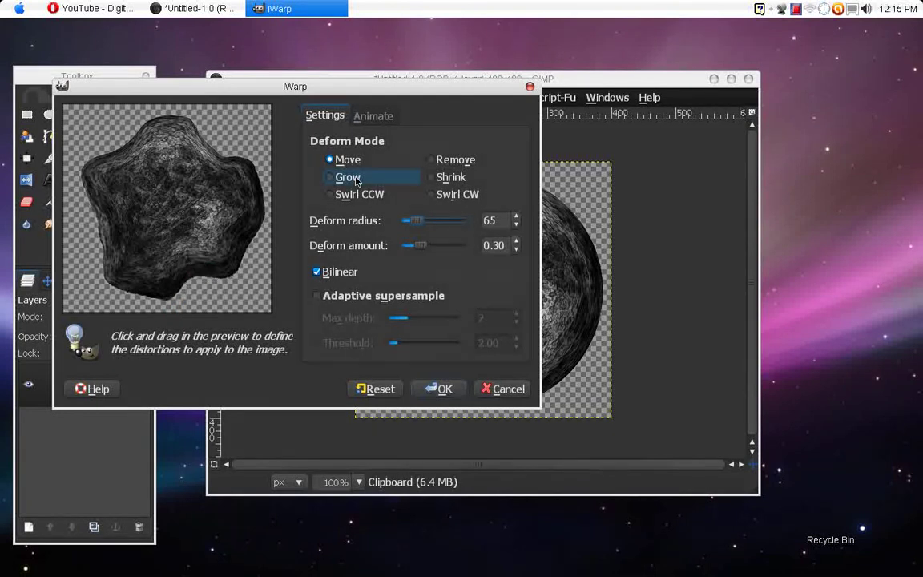
{"action": "left_click", "coordinate": [446, 178]}
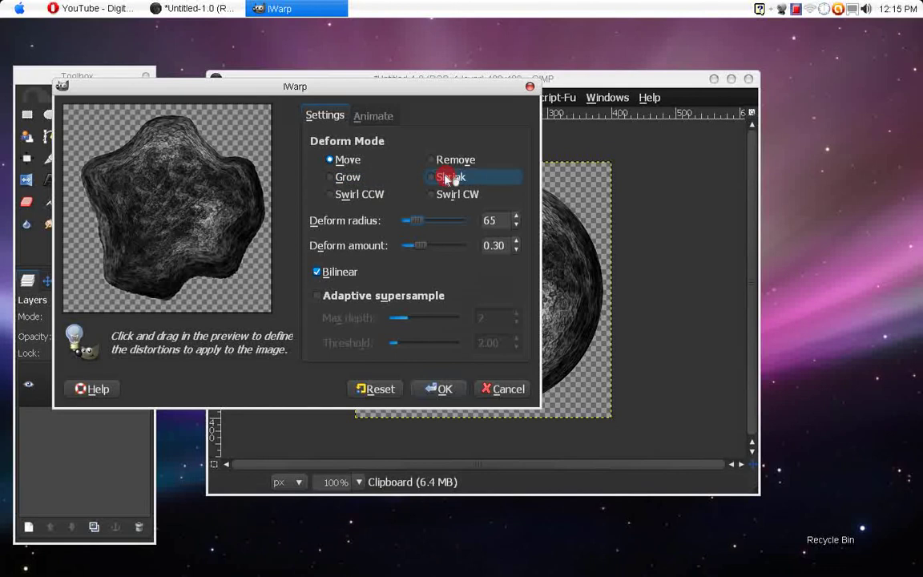
{"action": "left_click", "coordinate": [443, 389]}
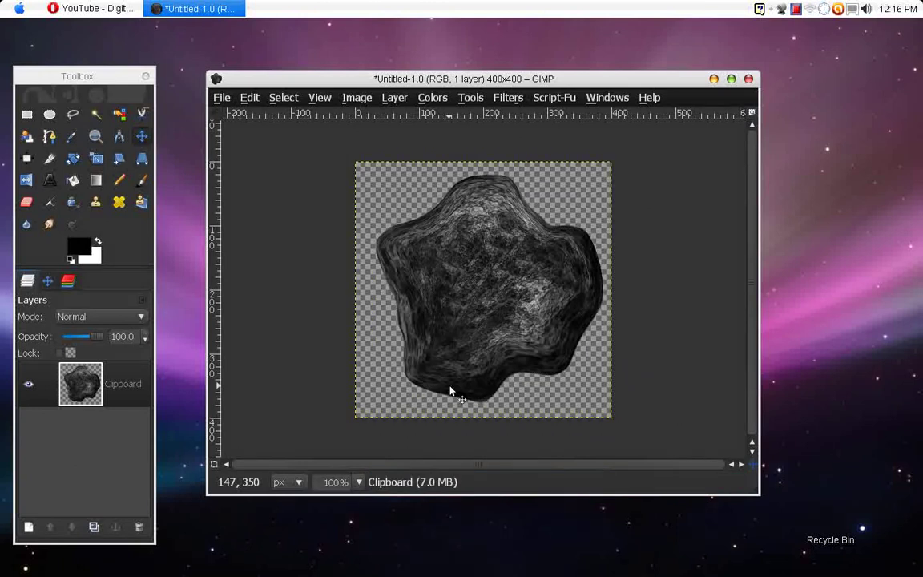
Reopen Filters > Distorts > IWarp on the lumpy rock.
{"action": "left_click", "coordinate": [508, 97]}
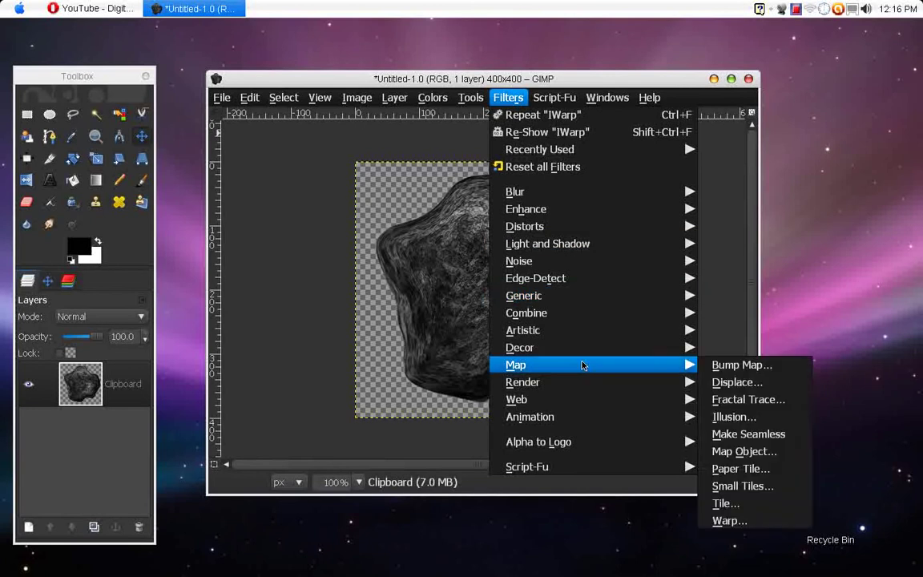
{"action": "mouse_move", "coordinate": [603, 234]}
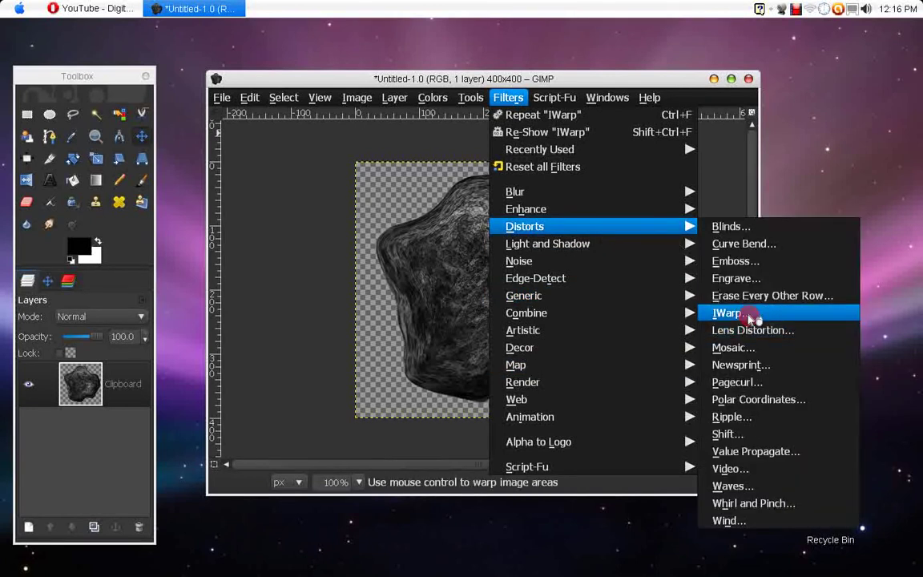
{"action": "left_click", "coordinate": [750, 313]}
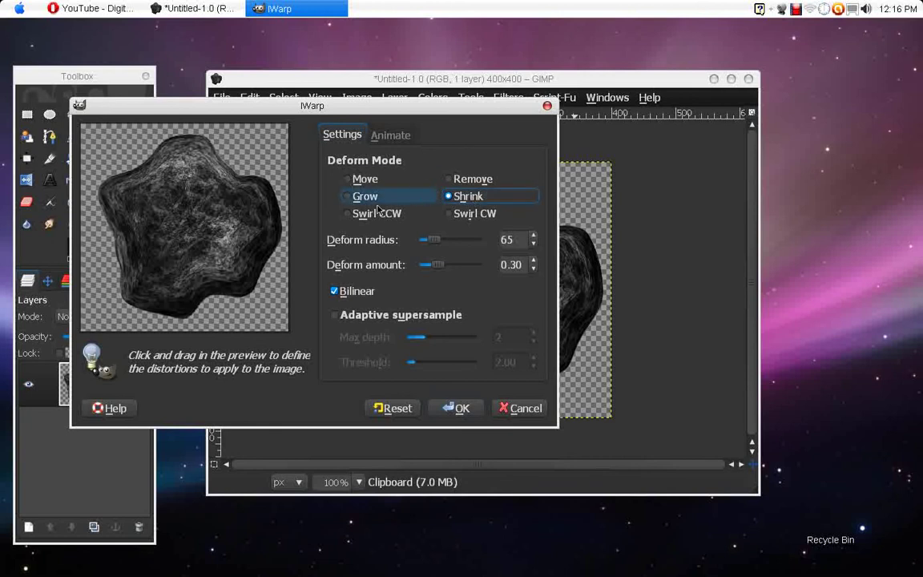
Shrink the rock's upper, upper-left, left and bottom edges in the IWarp preview.
{"action": "left_click", "coordinate": [232, 160]}
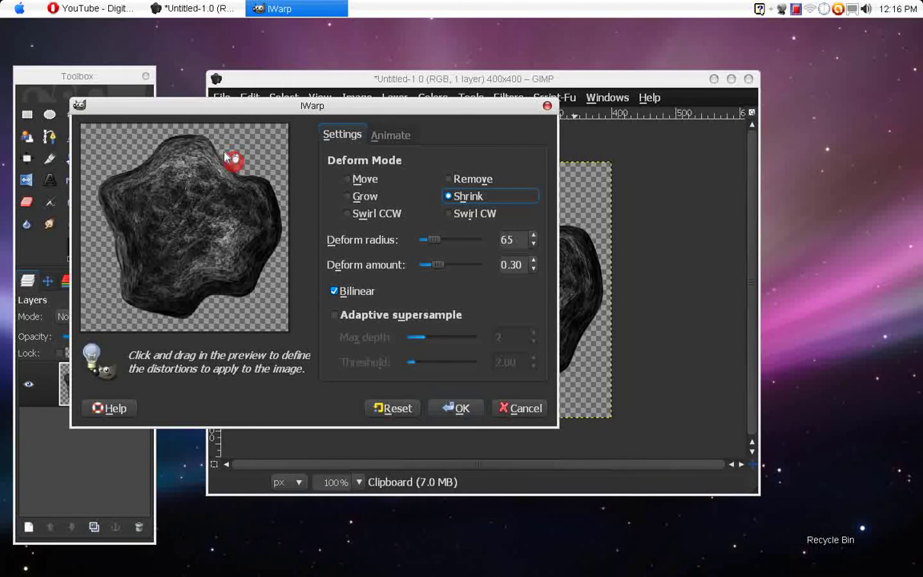
{"action": "left_click", "coordinate": [137, 164]}
{"action": "left_click_drag", "start_coordinate": [137, 164], "coordinate": [129, 157]}
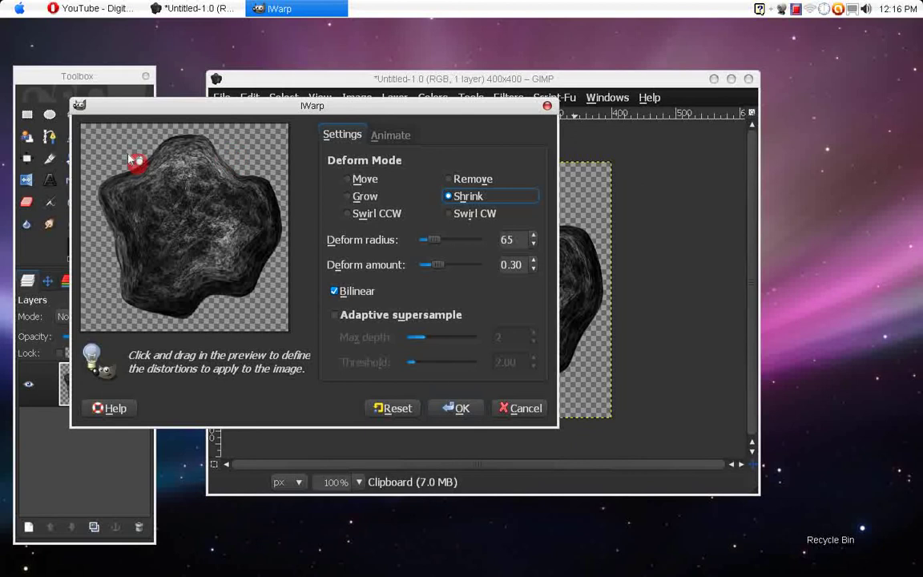
{"action": "left_click", "coordinate": [117, 224]}
{"action": "left_click", "coordinate": [117, 246]}
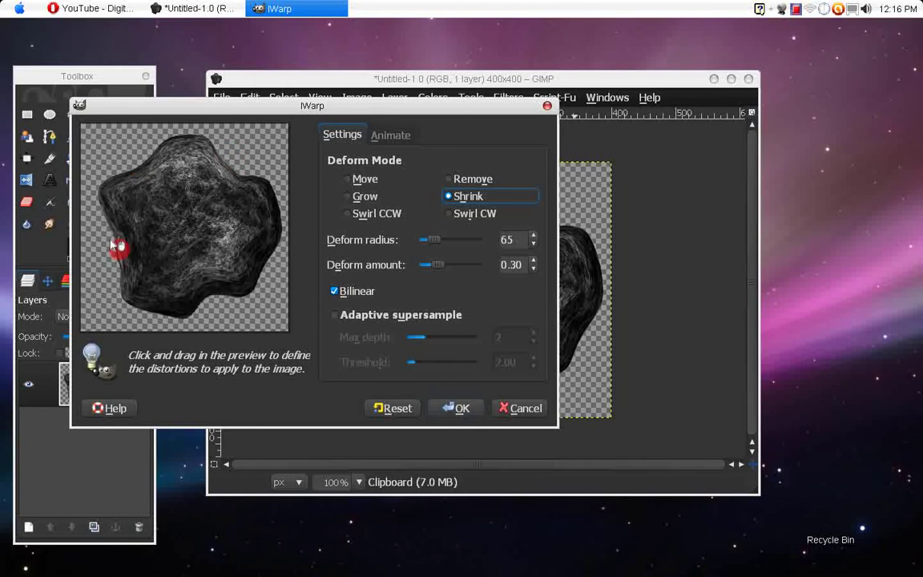
{"action": "left_click", "coordinate": [113, 245]}
{"action": "left_click_drag", "start_coordinate": [112, 245], "coordinate": [203, 294]}
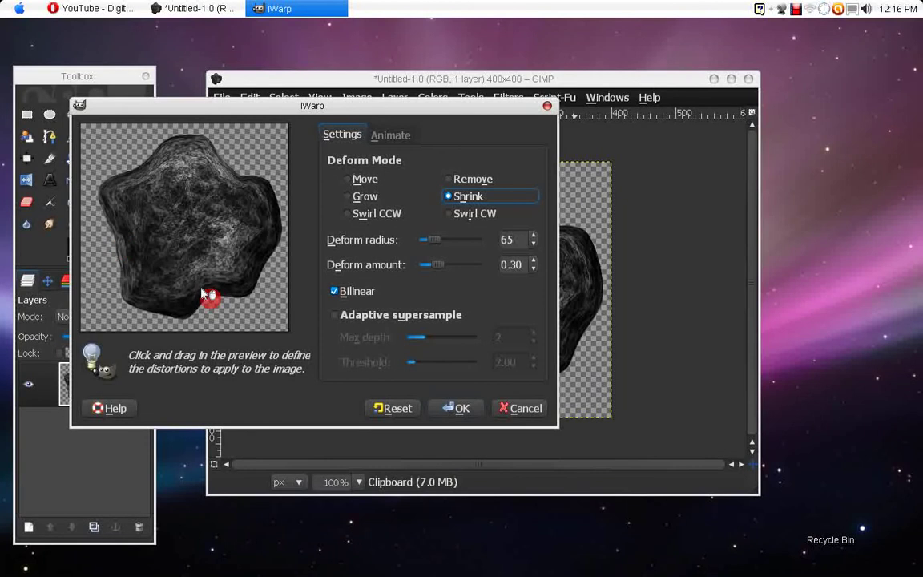
{"action": "mouse_move", "coordinate": [203, 293]}
{"action": "left_mouse_down"}
{"action": "mouse_move", "coordinate": [204, 243]}
{"action": "mouse_move", "coordinate": [252, 257]}
{"action": "left_mouse_up"}
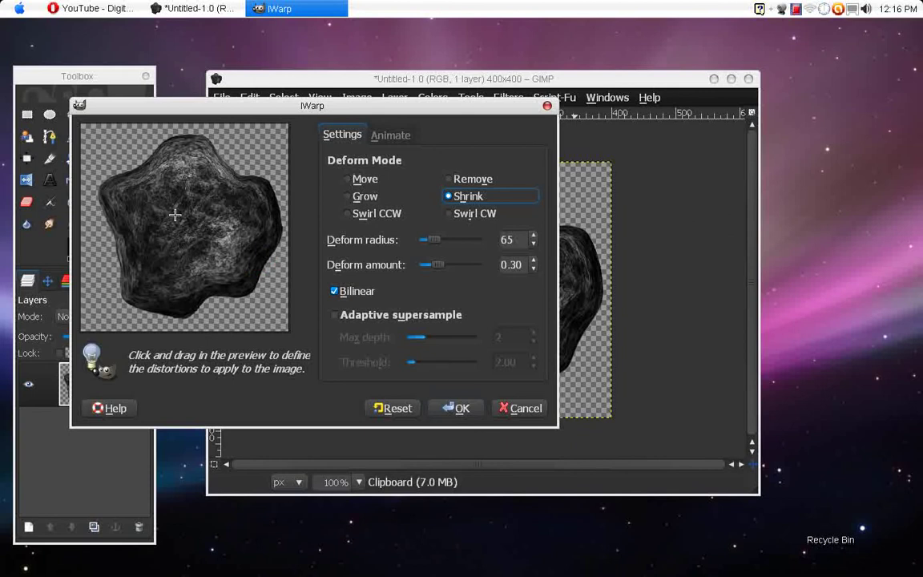
Shrink-warp a few more spots, push the right edge in Move mode, and apply the warp.
{"action": "mouse_move", "coordinate": [164, 221]}
{"action": "left_mouse_down"}
{"action": "mouse_move", "coordinate": [158, 215]}
{"action": "mouse_move", "coordinate": [294, 274]}
{"action": "mouse_move", "coordinate": [262, 244]}
{"action": "left_mouse_up"}
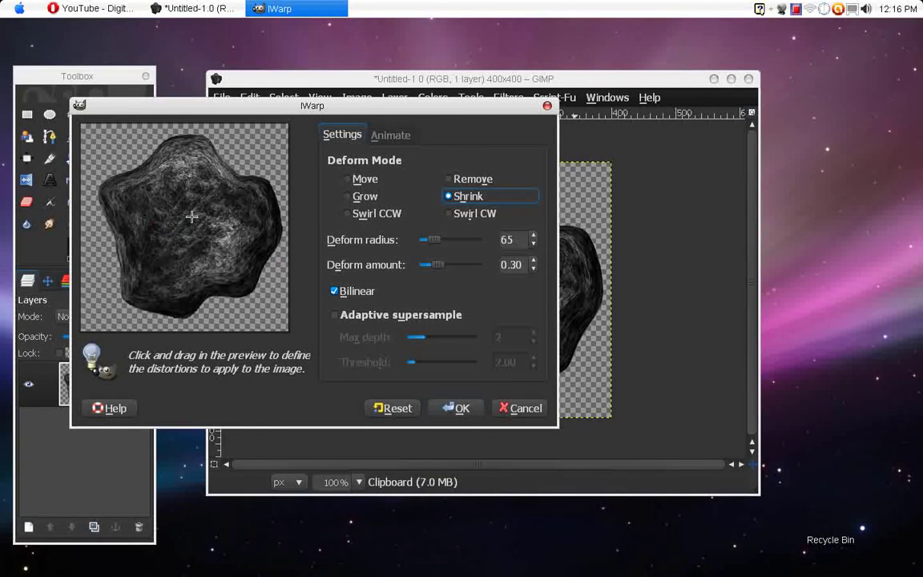
{"action": "left_click_drag", "start_coordinate": [157, 198], "coordinate": [159, 199]}
{"action": "left_click", "coordinate": [238, 215]}
{"action": "left_click_drag", "start_coordinate": [141, 167], "coordinate": [140, 167]}
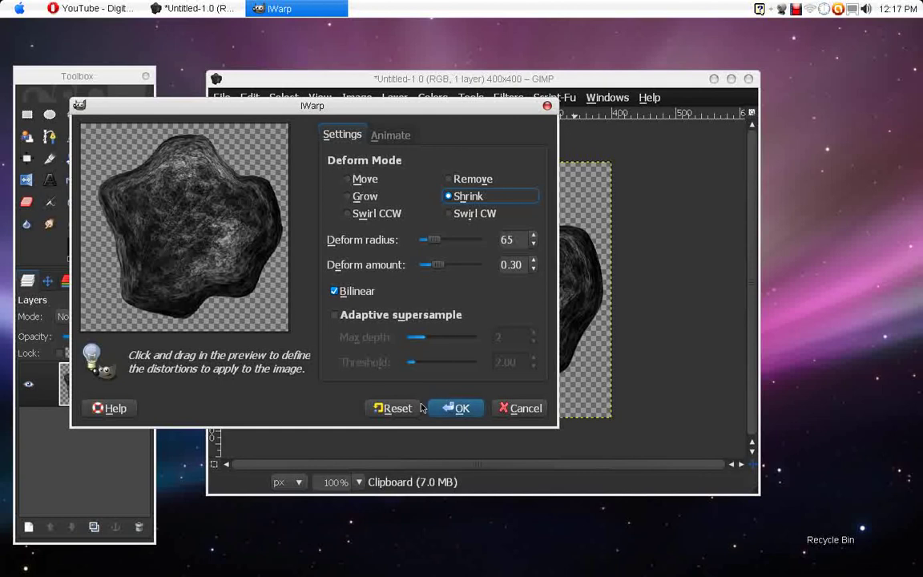
{"action": "left_click", "coordinate": [363, 179]}
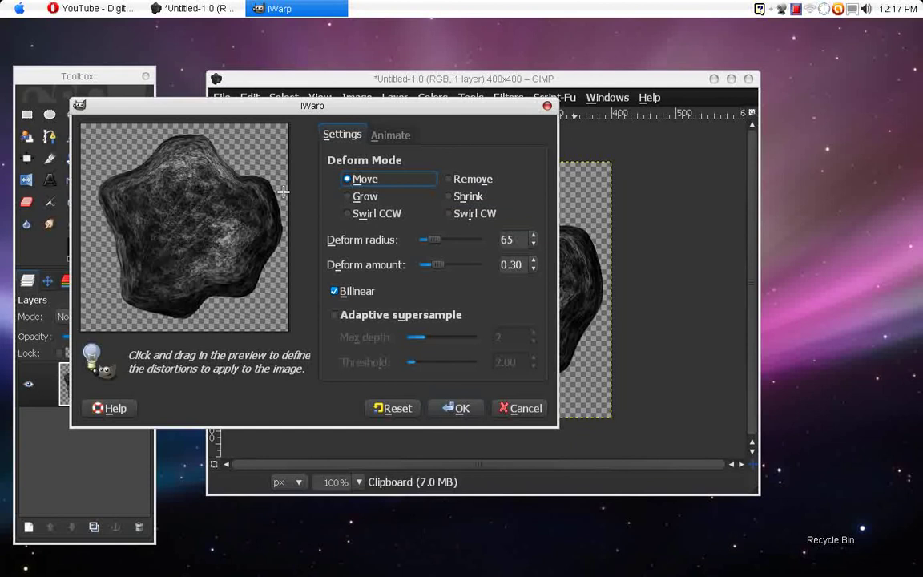
{"action": "left_click_drag", "start_coordinate": [285, 236], "coordinate": [281, 238]}
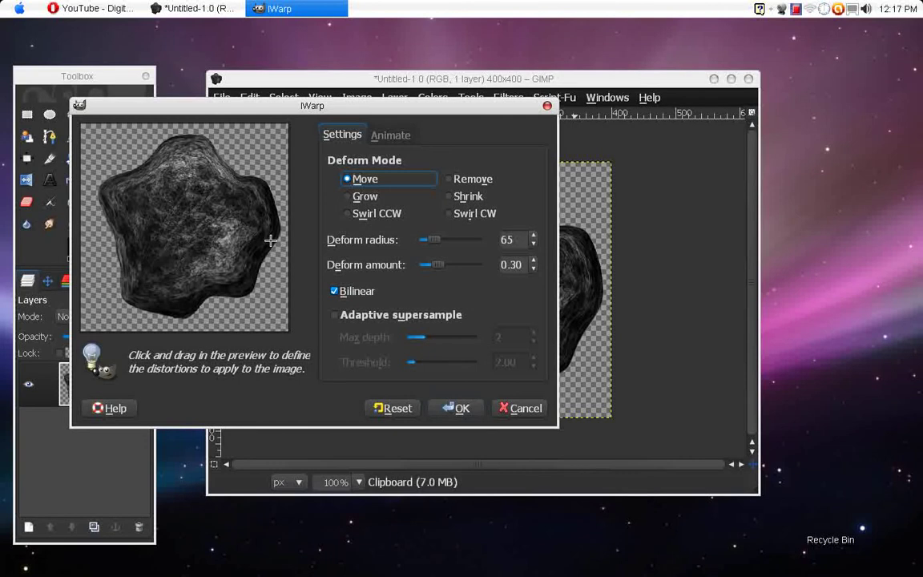
{"action": "left_click", "coordinate": [454, 411]}
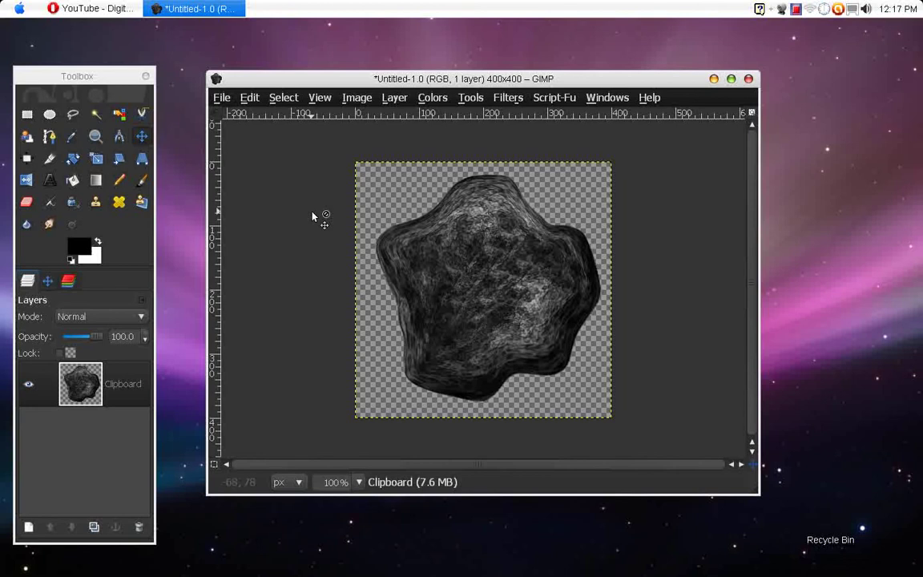
Select the rock via Alpha to Selection on the Clipboard layer and pick the Blend tool.
{"action": "right_click", "coordinate": [112, 382]}
{"action": "left_click", "coordinate": [170, 375]}
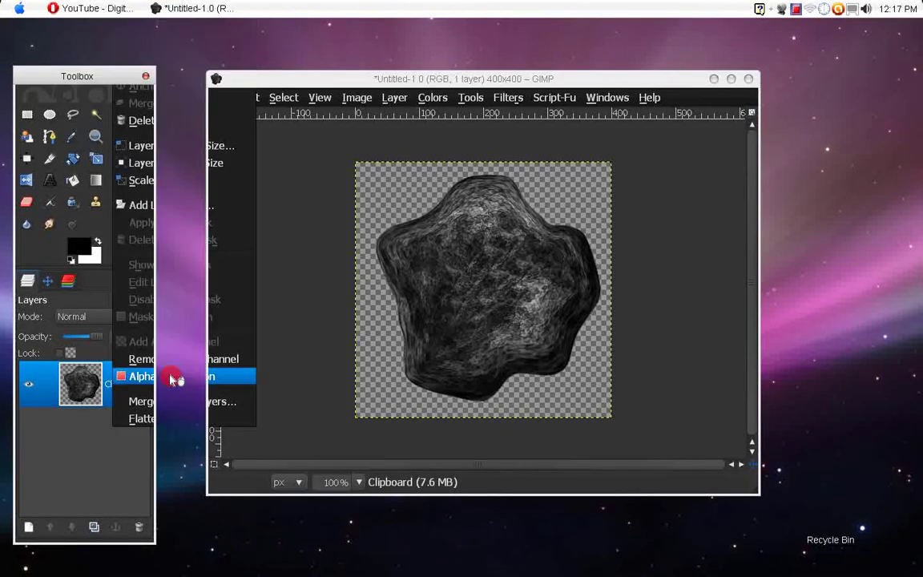
{"action": "left_click", "coordinate": [98, 181]}
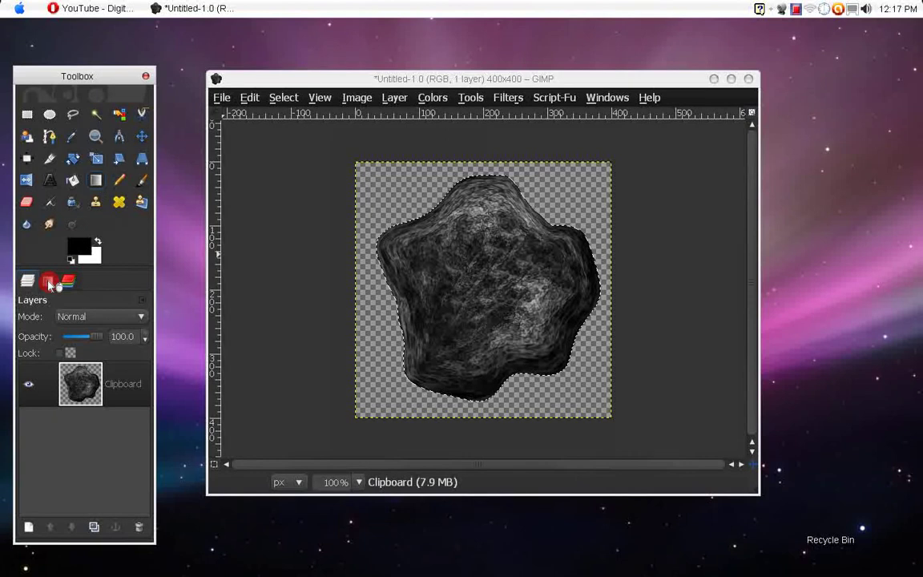
Choose the FG to Transparent gradient in the Blend tool options.
{"action": "left_click", "coordinate": [48, 281]}
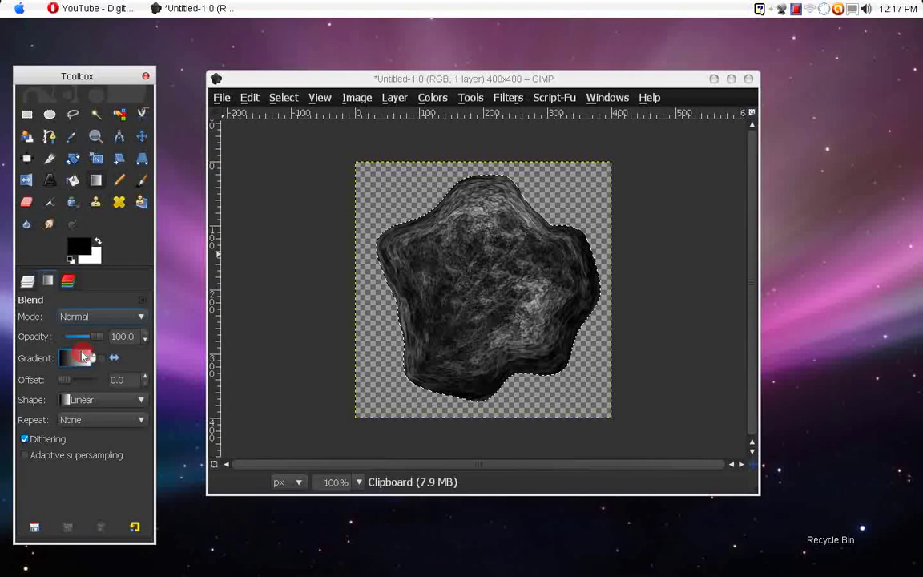
{"action": "left_click", "coordinate": [84, 356]}
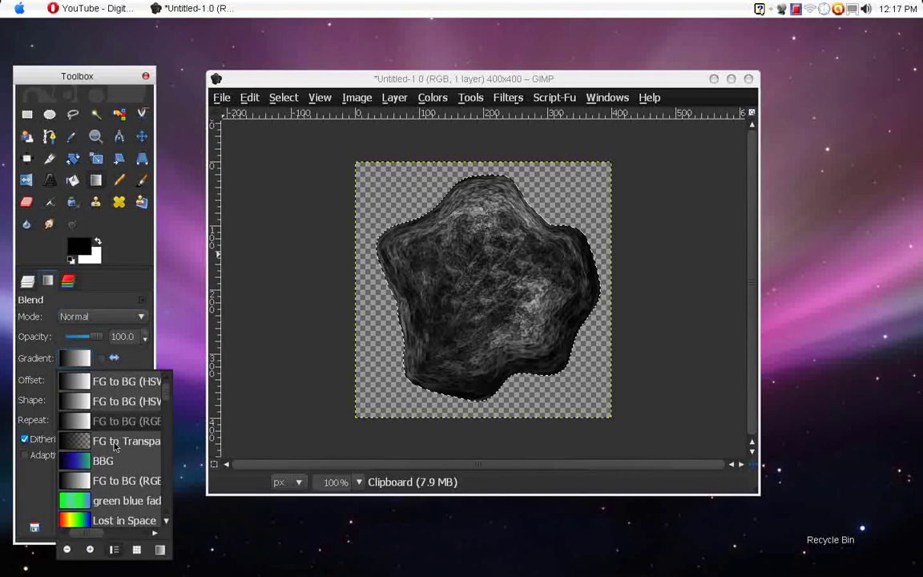
{"action": "left_click", "coordinate": [100, 396]}
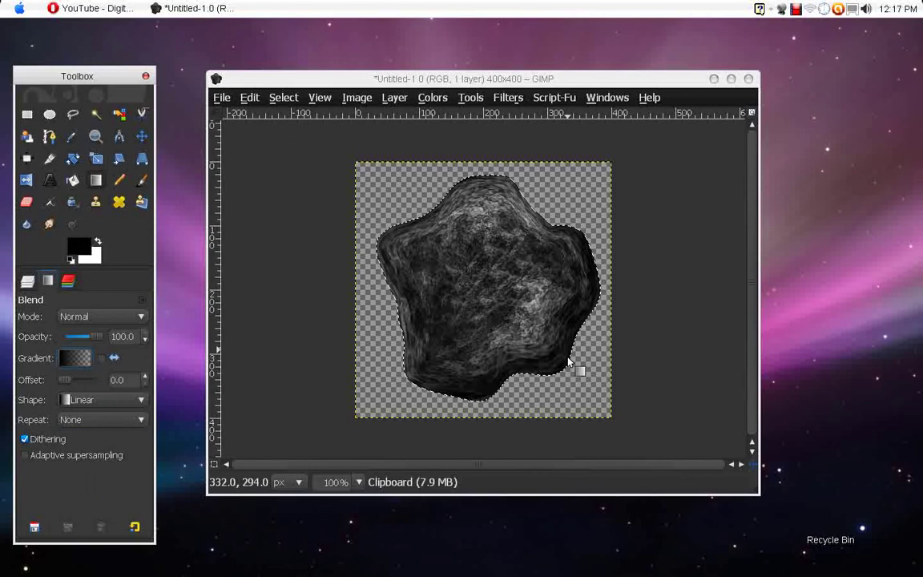
Draw the gradient from the rock's lower right toward upper left, undoing a first upward attempt.
{"action": "left_click_drag", "start_coordinate": [446, 373], "coordinate": [479, 205]}
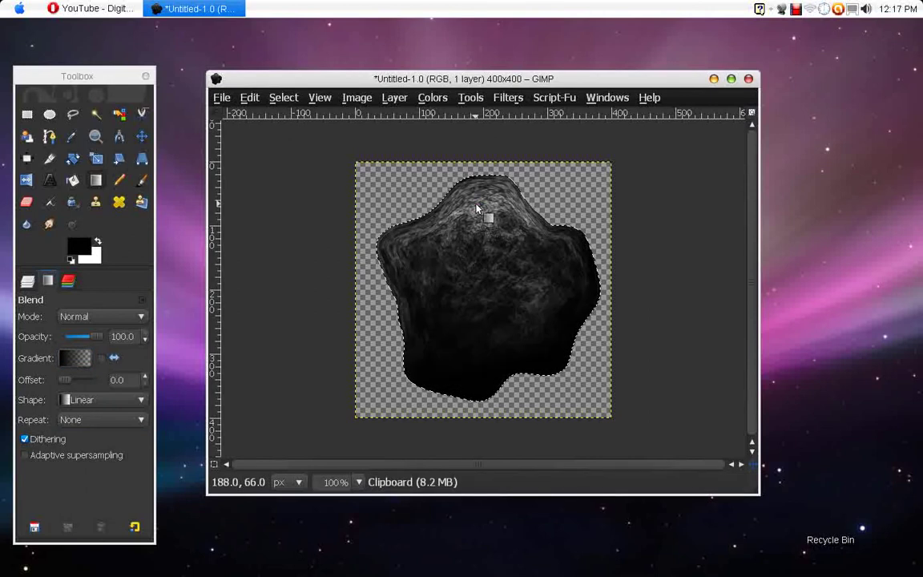
{"action": "key", "text": "ctrl+z"}
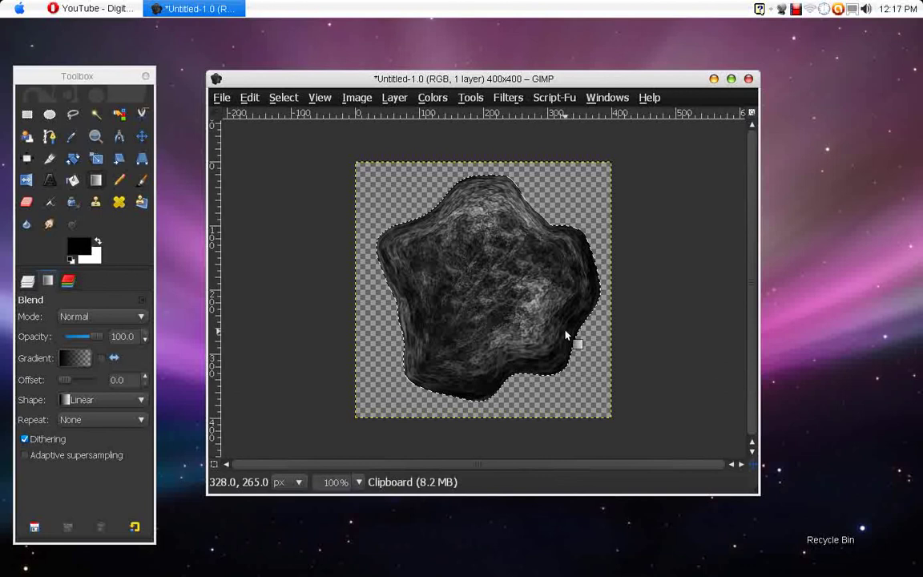
{"action": "left_click_drag", "start_coordinate": [566, 332], "coordinate": [506, 295]}
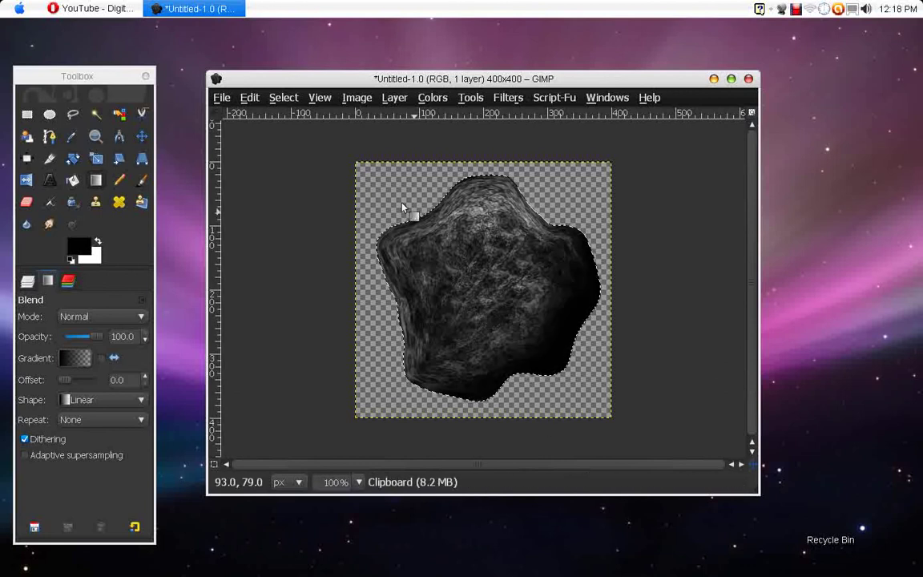
{"action": "left_click", "coordinate": [293, 97]}
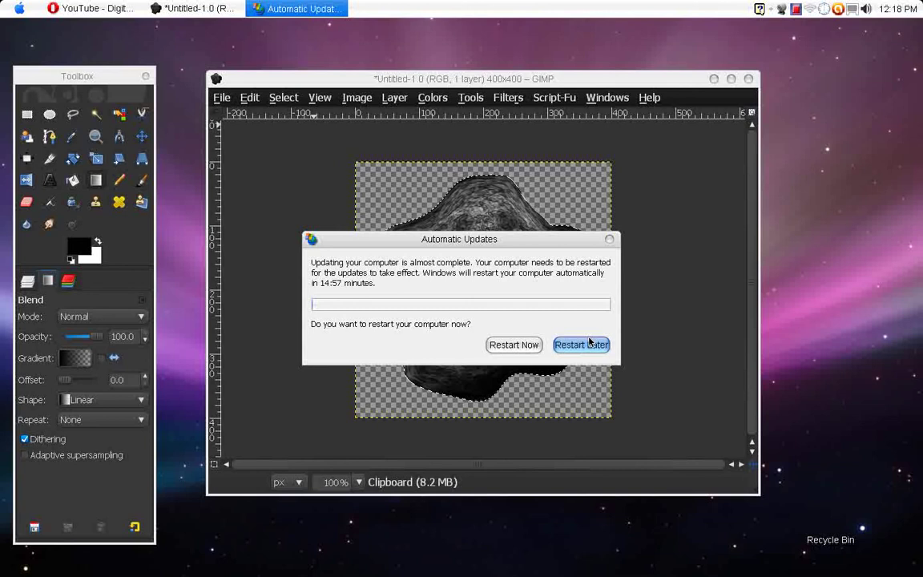
Postpone the Automatic Updates restart and deselect the rock with Select > None.
{"action": "left_click", "coordinate": [589, 343]}
{"action": "left_click", "coordinate": [284, 97]}
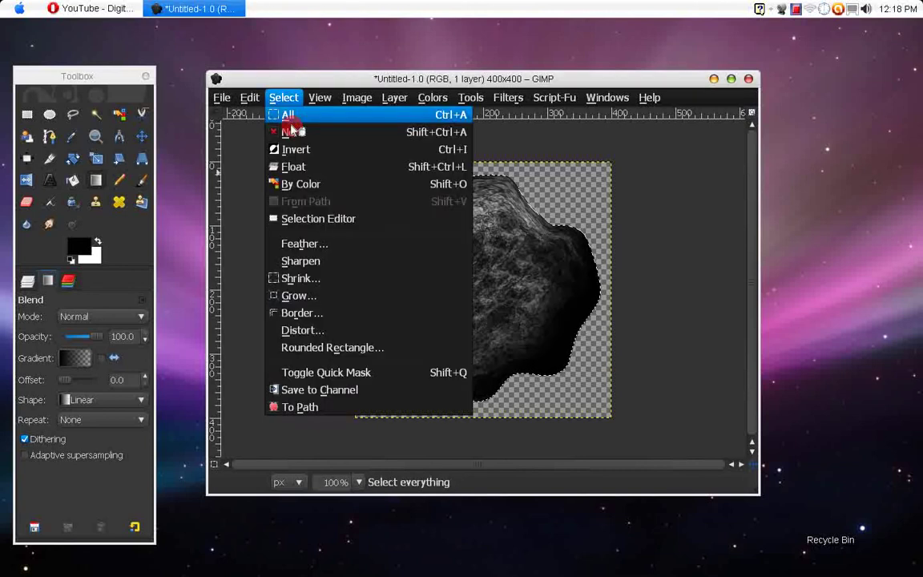
{"action": "left_click", "coordinate": [295, 133]}
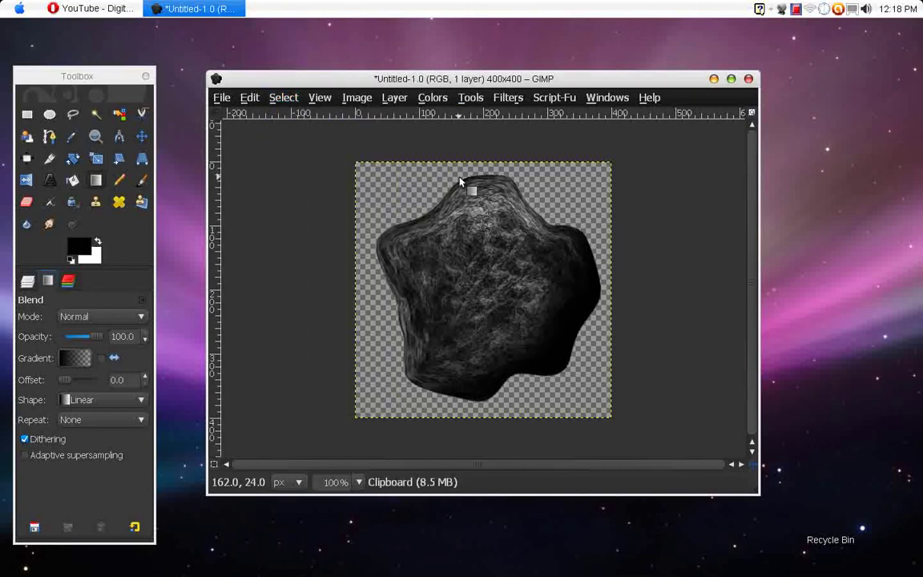